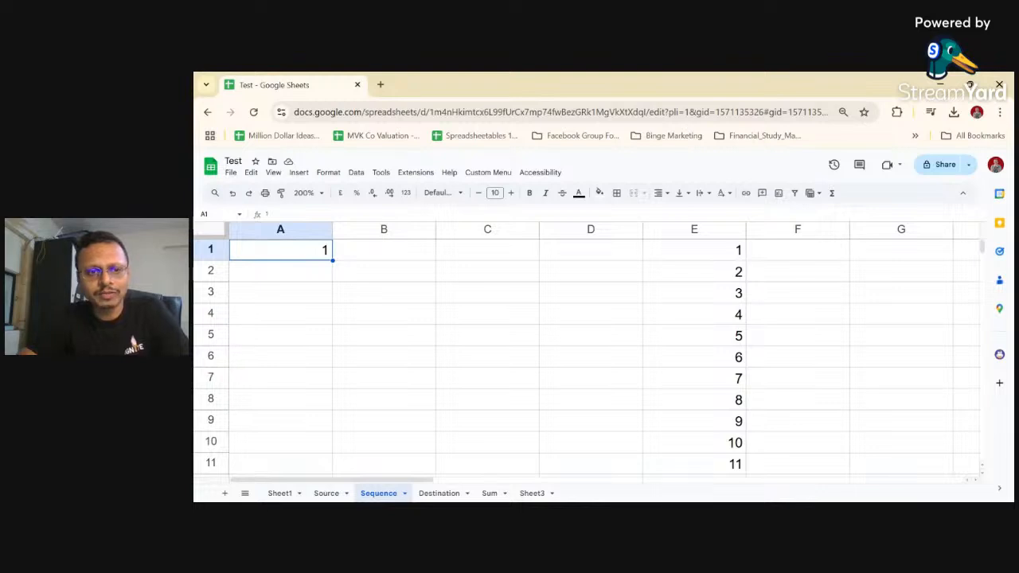
# Enter the numbers 2 to 6 one by one down column A, starting in cell A2.
pyautogui.press('Return')
pyautogui.write('2')
pyautogui.press('Return')
pyautogui.write('3')
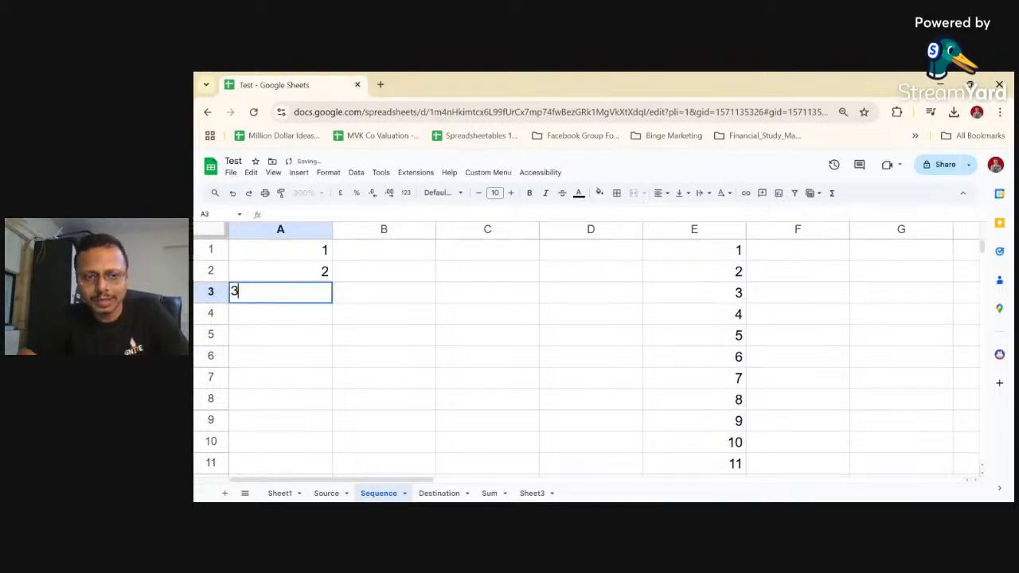
pyautogui.press('Return')
pyautogui.write('4')
pyautogui.press('Return')
pyautogui.write('5')
pyautogui.press('Return')
pyautogui.write('6')
pyautogui.press('Return')
pyautogui.write('6')
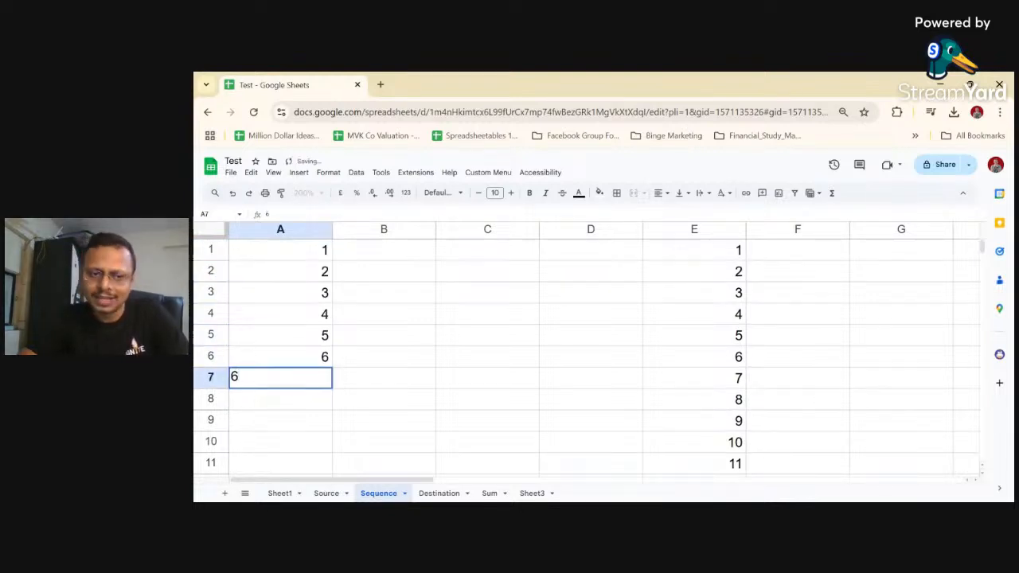
# Clear the typed numbers in column A from A2 downward, keeping only the 1 in A1.
pyautogui.press('Up')
pyautogui.hotkey('shift', 'Down')
pyautogui.press('Delete')
pyautogui.press('Up')
pyautogui.press('Up')
pyautogui.press('Up')
pyautogui.press('Up')
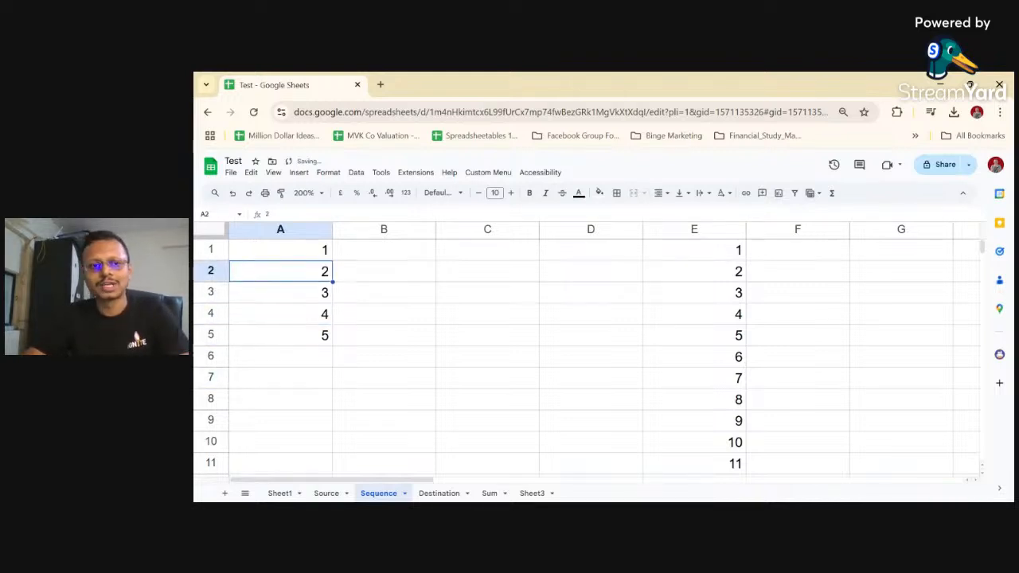
pyautogui.hotkey('shift', 'Down')
pyautogui.hotkey('shift', 'Down')
pyautogui.hotkey('shift', 'Down')
pyautogui.press('Delete')
# Enter 2 in cell A2 and extend the number series from A1:A2 down to A11.
pyautogui.press('Up')
pyautogui.press('Down')
pyautogui.write('2')
pyautogui.press('Return')
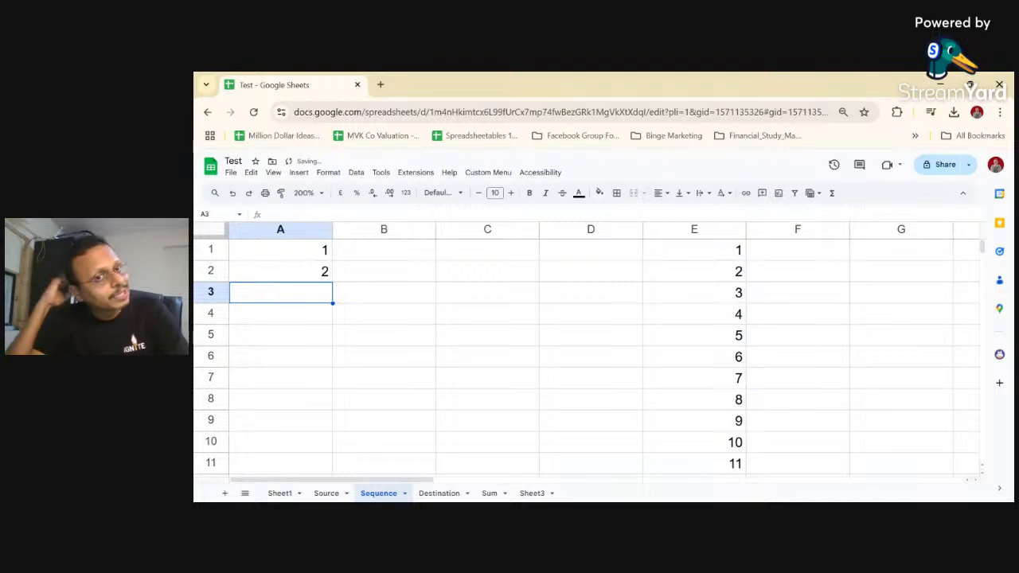
pyautogui.press('Up')
pyautogui.press('Up')
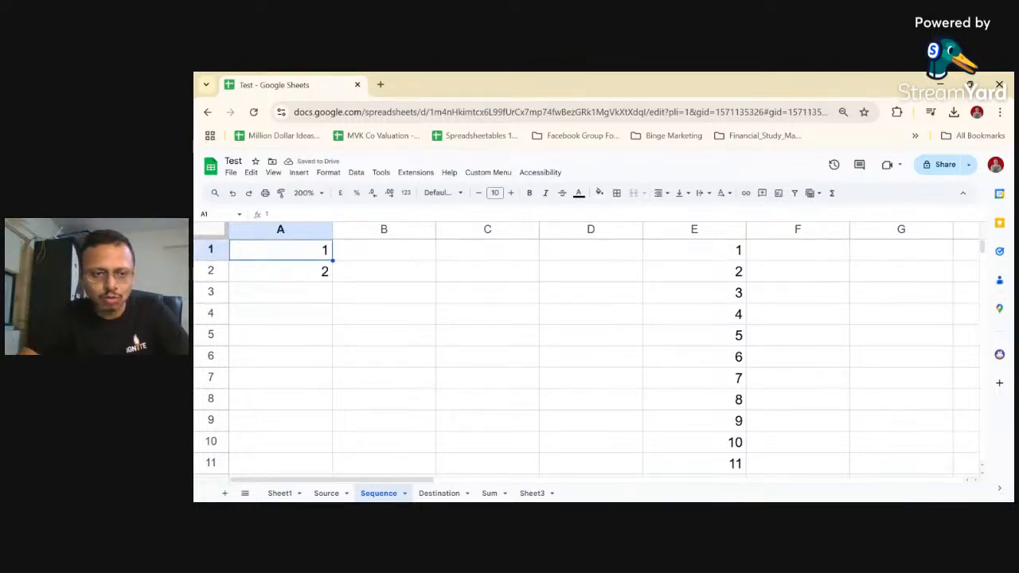
pyautogui.hotkey('shift', 'Down')
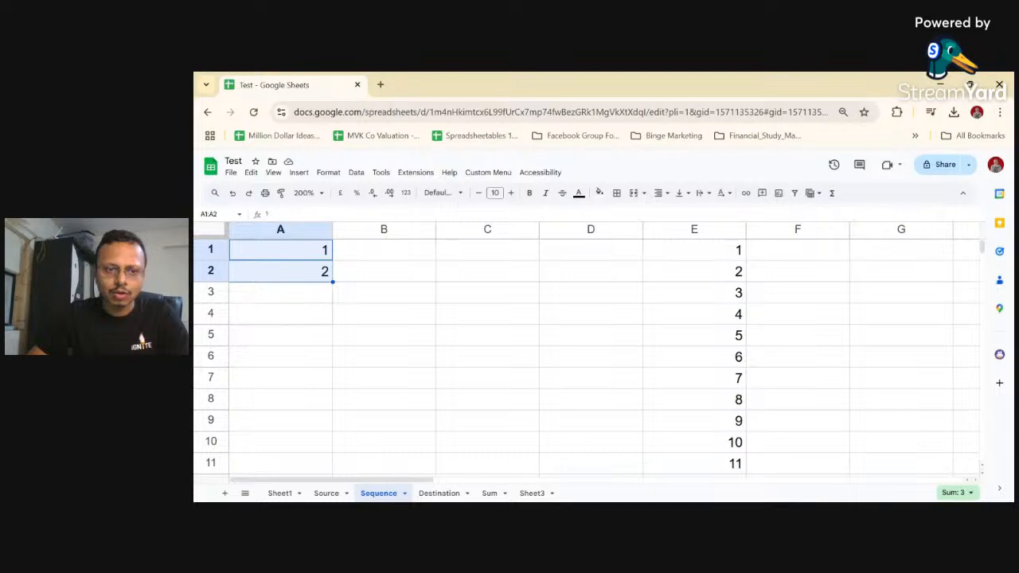
pyautogui.moveTo(332, 282); pyautogui.dragTo(331, 465)
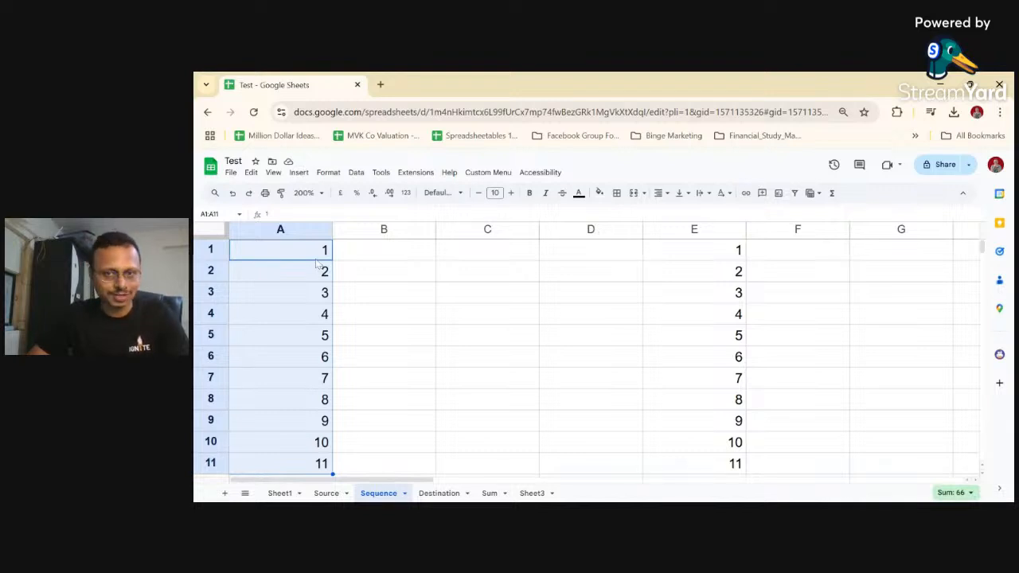
# Enter the formula =sequence(10,3,1,1) in cell B1 to generate a grid of 10 rows and 3 columns.
pyautogui.click(386, 260)
pyautogui.write('=se')
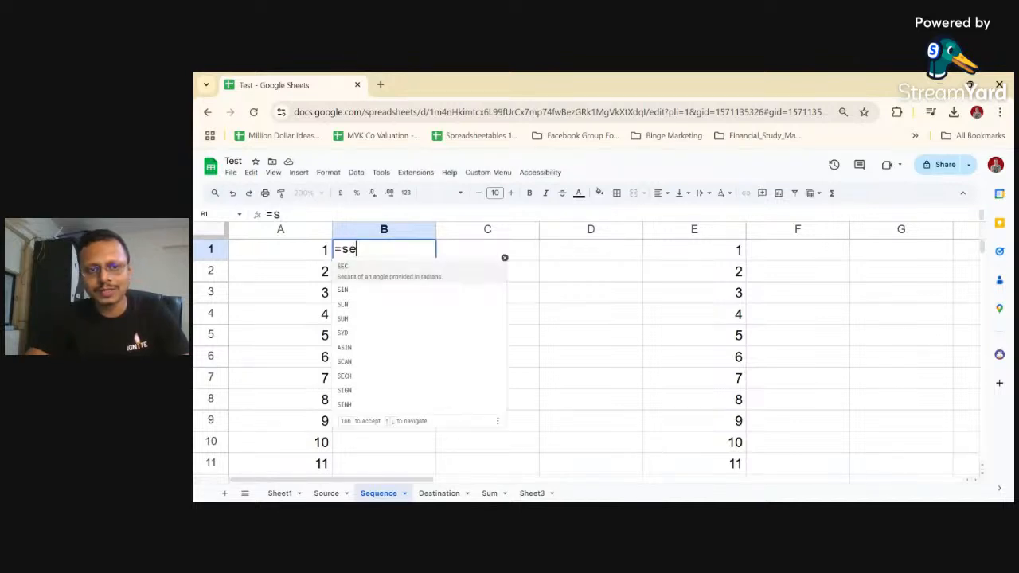
pyautogui.write('quence')
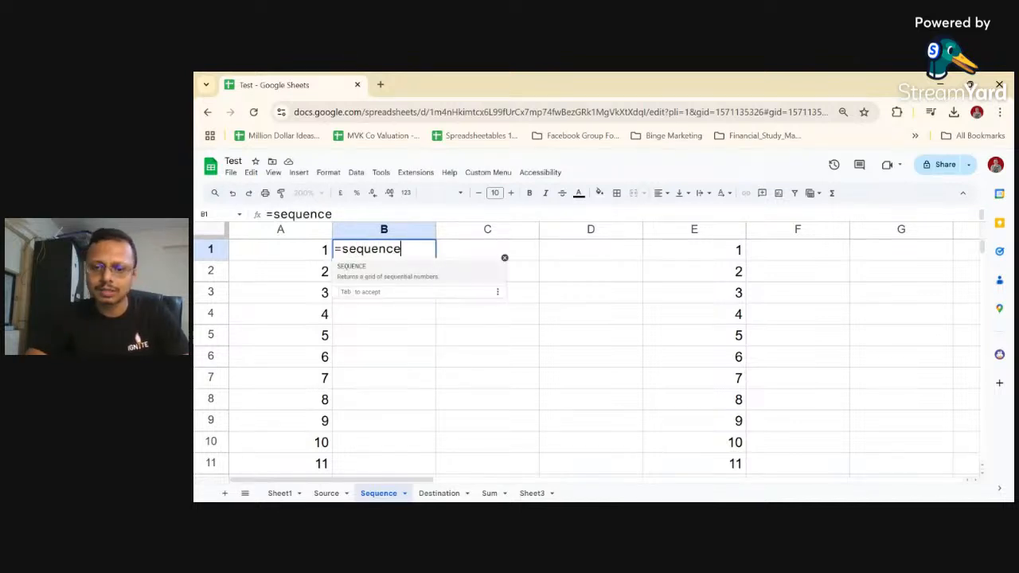
pyautogui.write('(10,')
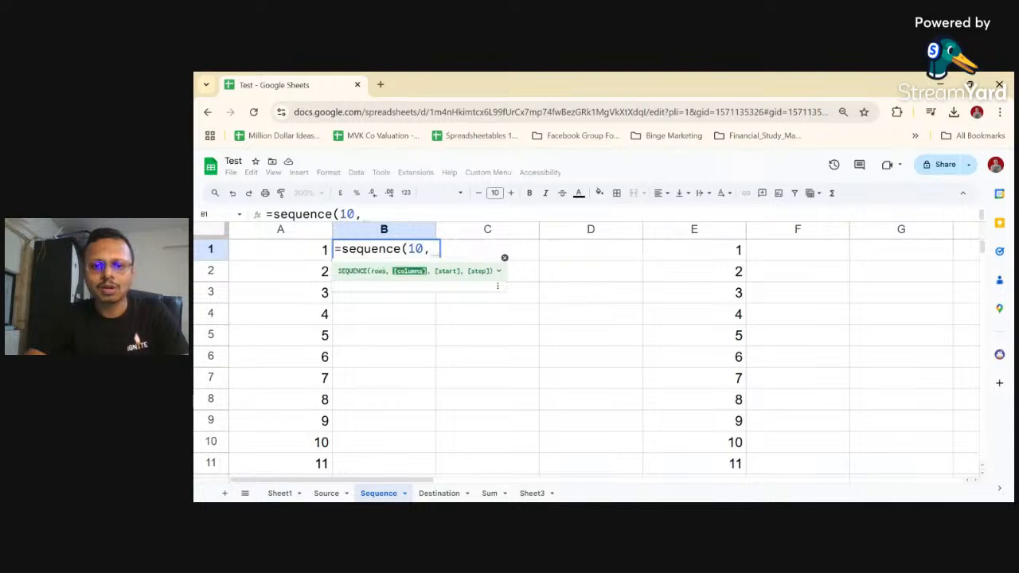
pyautogui.write('3,1,1)')
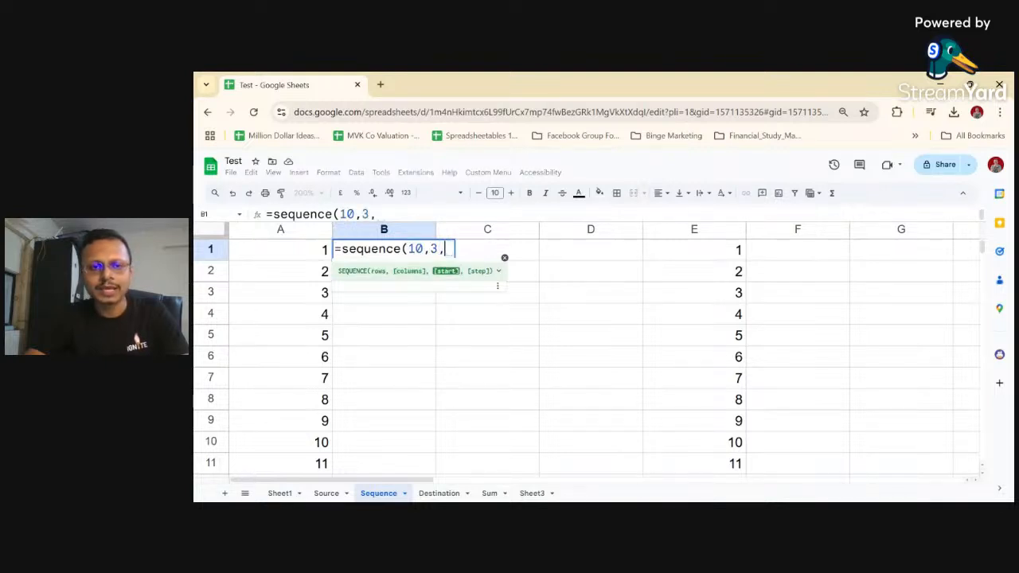
pyautogui.press('Return')
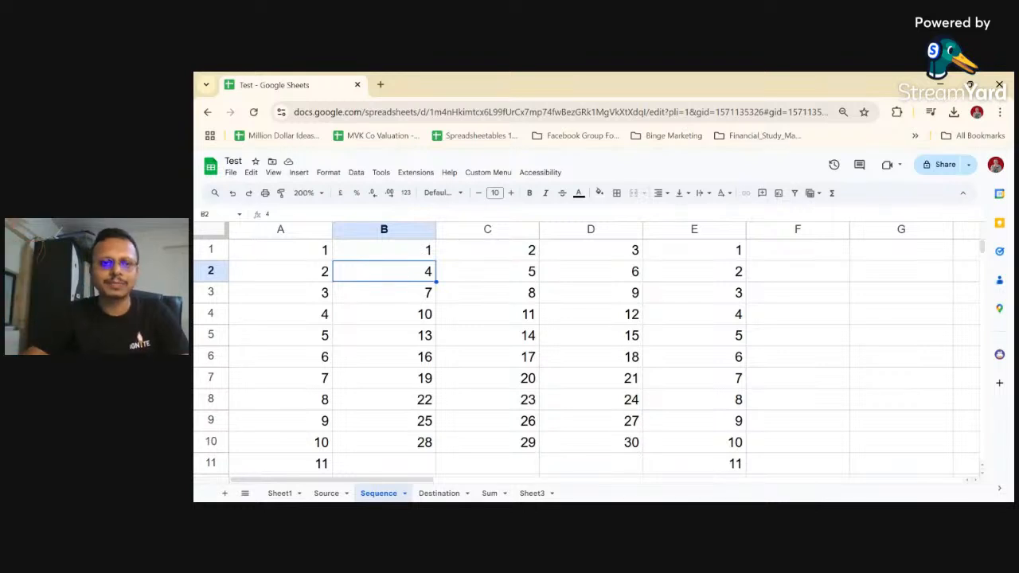
# Remove the start and step arguments from the B1 formula so it reads =sequence(10,3).
pyautogui.press('Down')
pyautogui.press('Up')
pyautogui.press('Up')
pyautogui.press('F2')
pyautogui.press('Left')
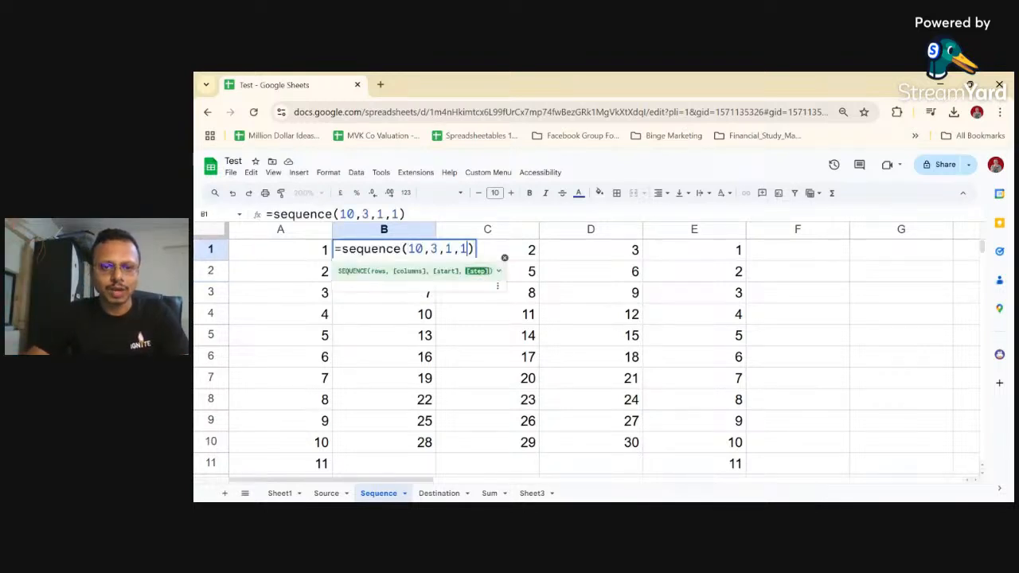
pyautogui.press('BackSpace')
pyautogui.press('BackSpace')
pyautogui.press('BackSpace')
pyautogui.press('BackSpace')
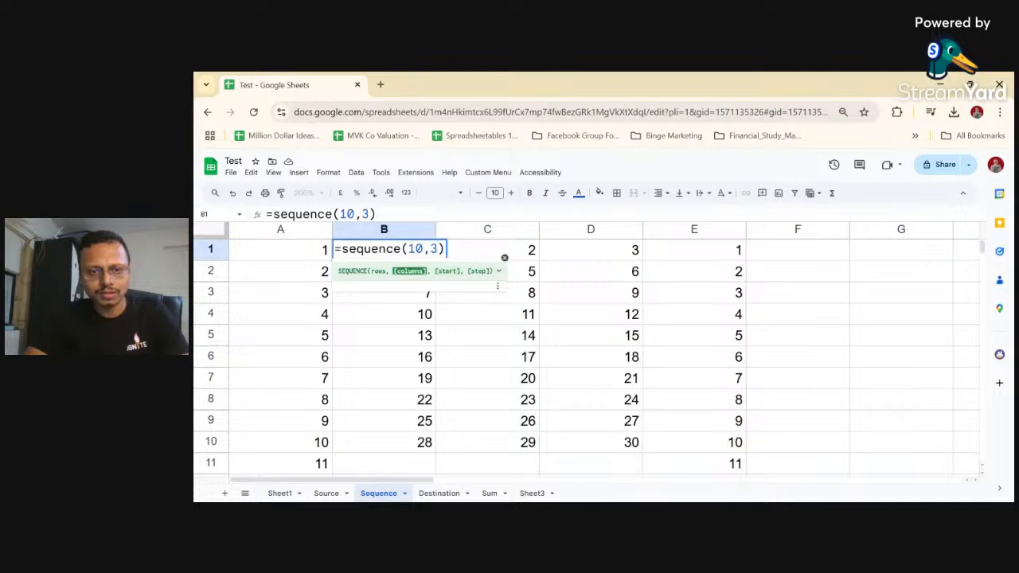
pyautogui.press('Return')
# Select the generated number grid in B1:D10 and delete its contents.
pyautogui.press('Up')
pyautogui.press('Down')
pyautogui.press('Up')
pyautogui.hotkey('shift', 'Right')
pyautogui.hotkey('shift', 'Right')
pyautogui.hotkey('shift', 'Down')
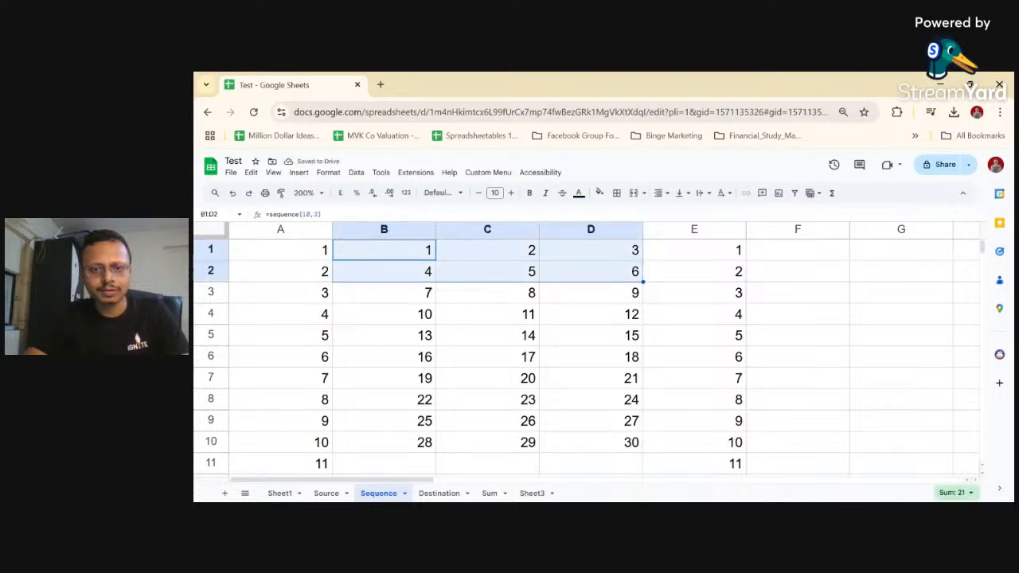
pyautogui.hotkey('shift', 'Down')
pyautogui.hotkey('ctrl', 'shift', 'Down')
pyautogui.press('Delete')
# Enter the formula =sequence(10,3) in the emptied cell B1.
pyautogui.press('Up')
pyautogui.write('=sequn')
pyautogui.press('BackSpace')
pyautogui.write('ence(10,3)')
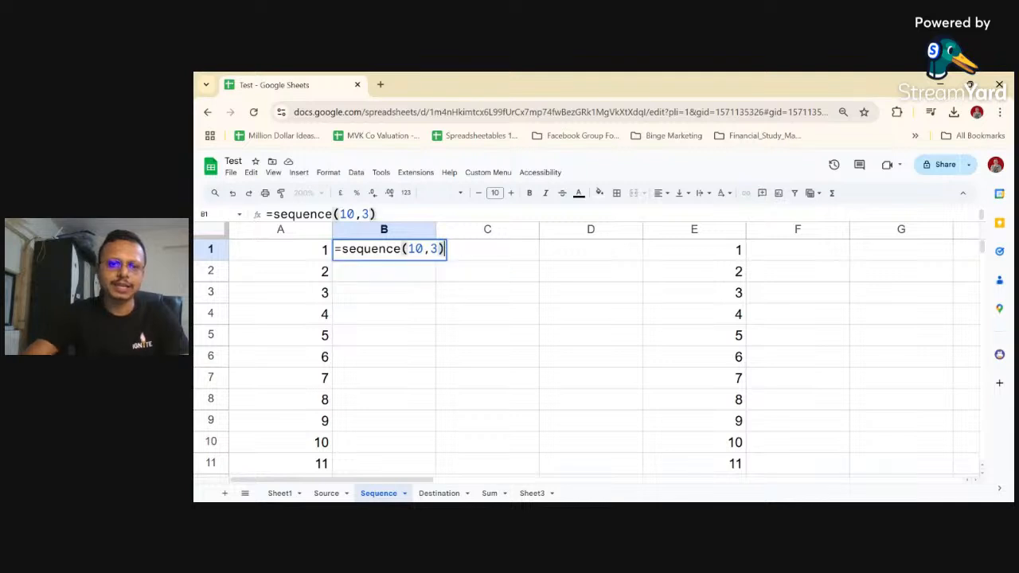
pyautogui.press('Return')
pyautogui.press('Up')
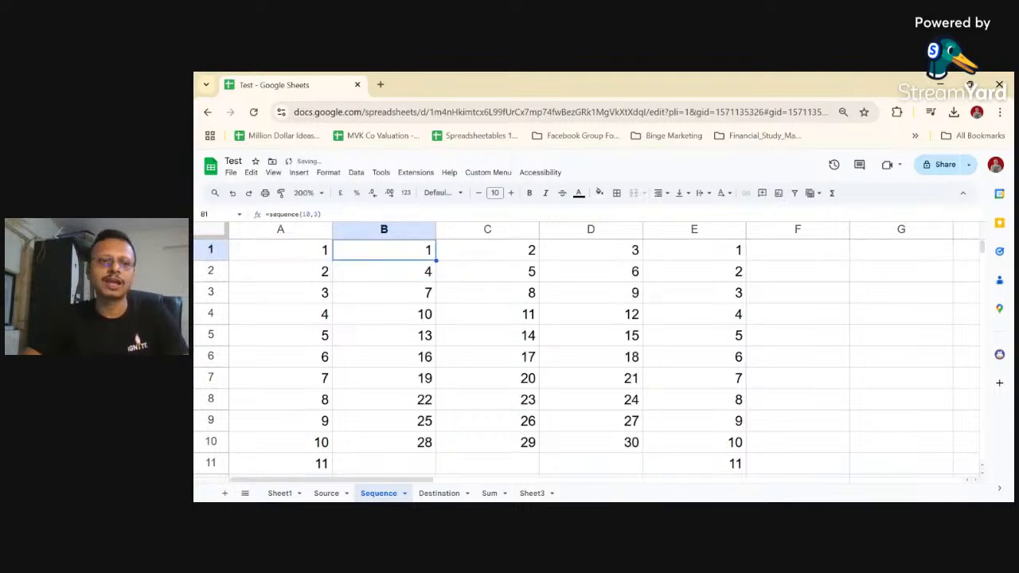
# Remove the columns argument from the B1 formula so it reads =sequence(10).
pyautogui.press('F2')
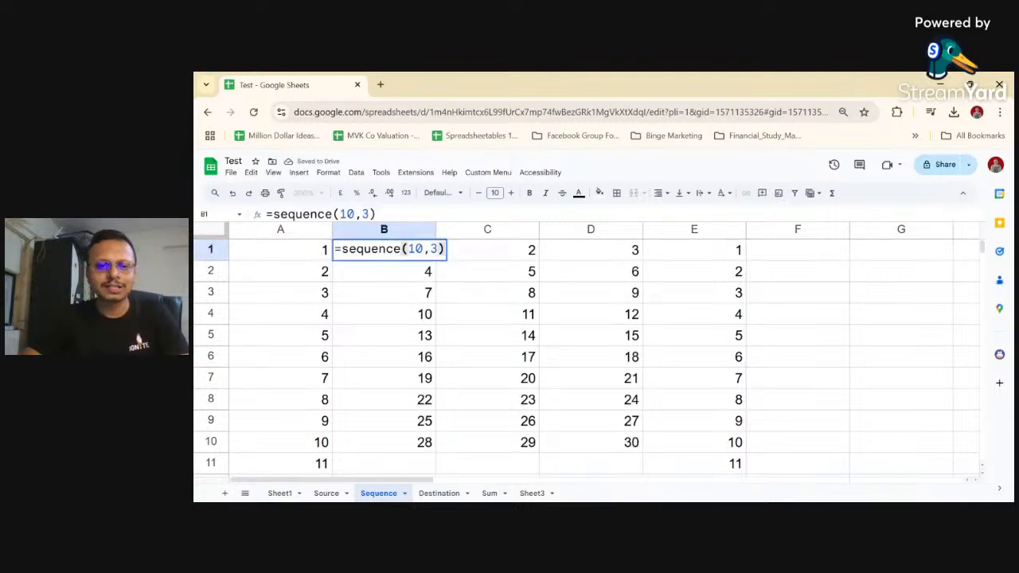
pyautogui.press('Left')
pyautogui.press('BackSpace')
pyautogui.press('BackSpace')
pyautogui.press('BackSpace')
pyautogui.press('BackSpace')
pyautogui.write('10')
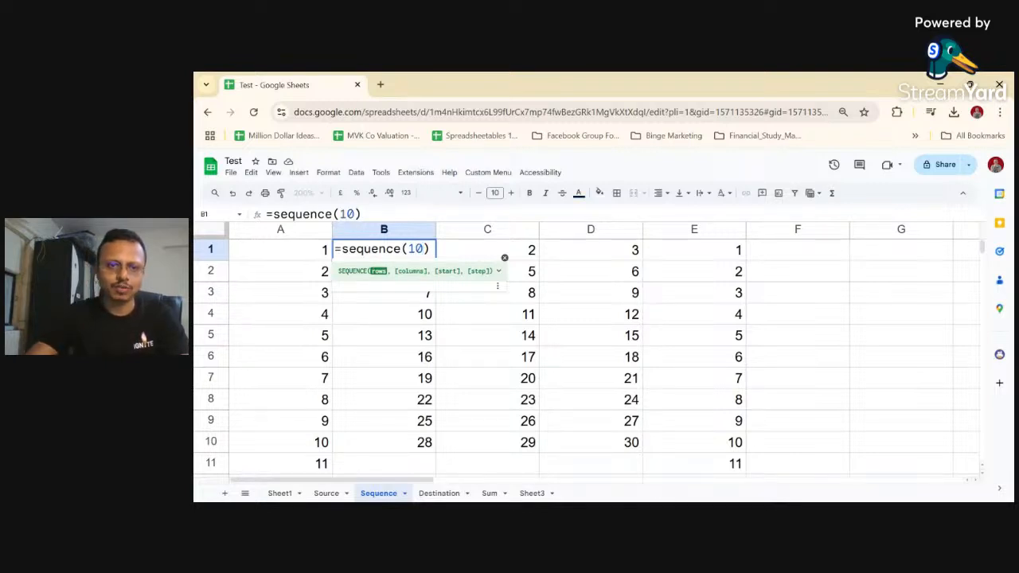
pyautogui.press('Return')
pyautogui.press('Up')
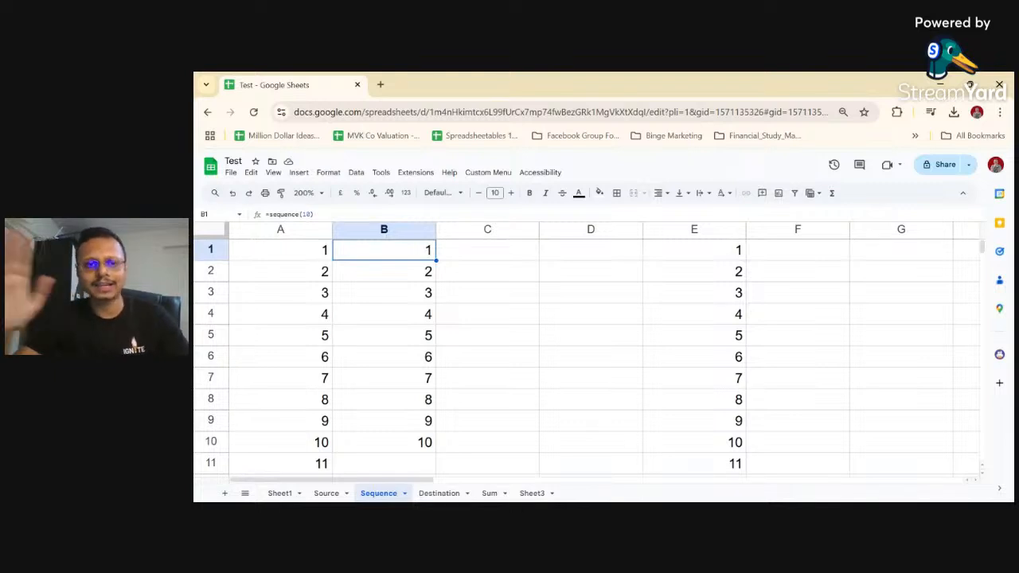
# Change the row count in the B1 formula to 4 so it reads =sequence(4).
pyautogui.press('F2')
pyautogui.press('Left')
pyautogui.press('BackSpace')
pyautogui.press('BackSpace')
pyautogui.write('4')
pyautogui.press('Return')
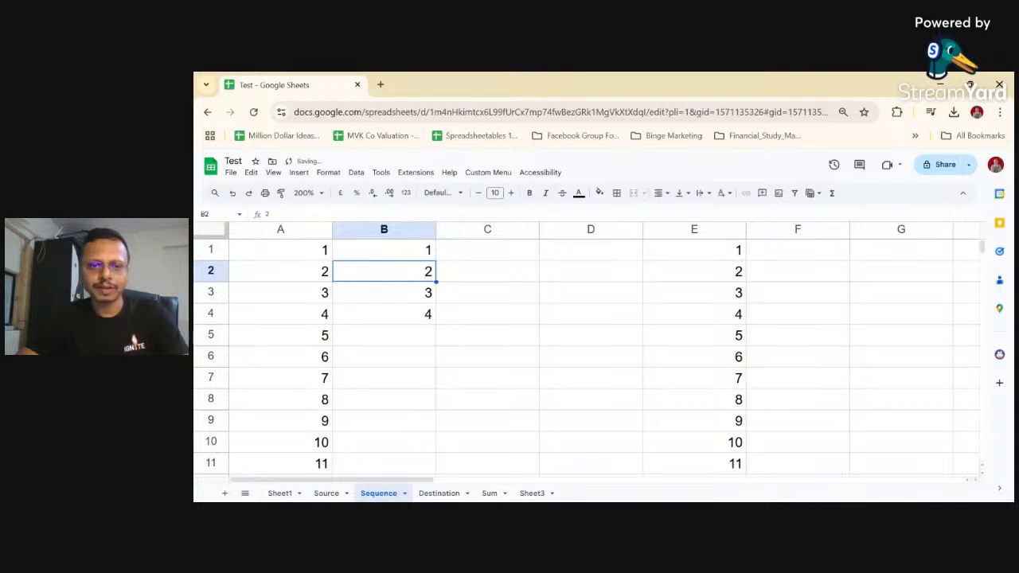
pyautogui.press('Up')
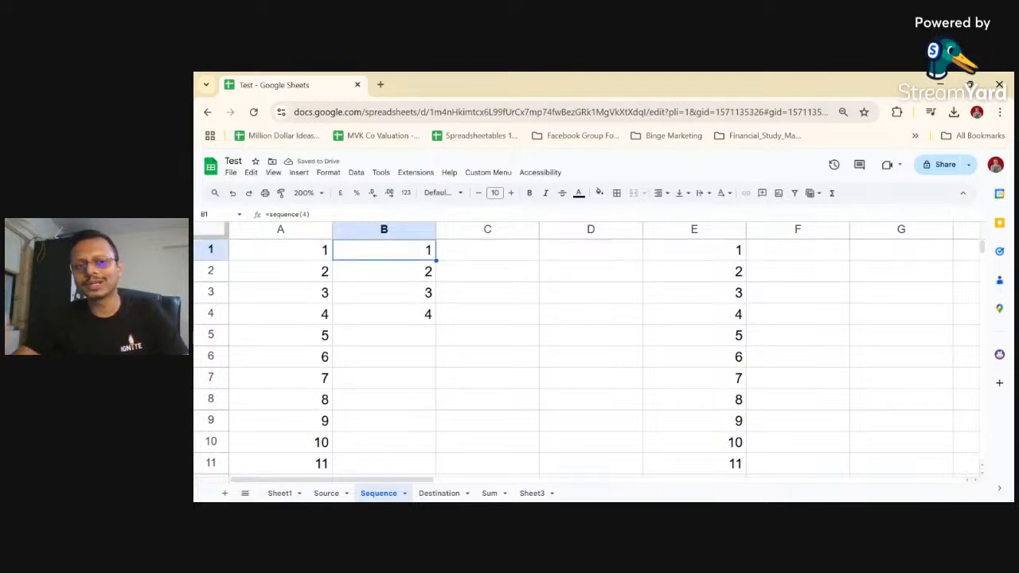
# Undo the last two formula changes in cell B1 to return to =sequence(10,3).
pyautogui.press('Left')
pyautogui.press('Right')
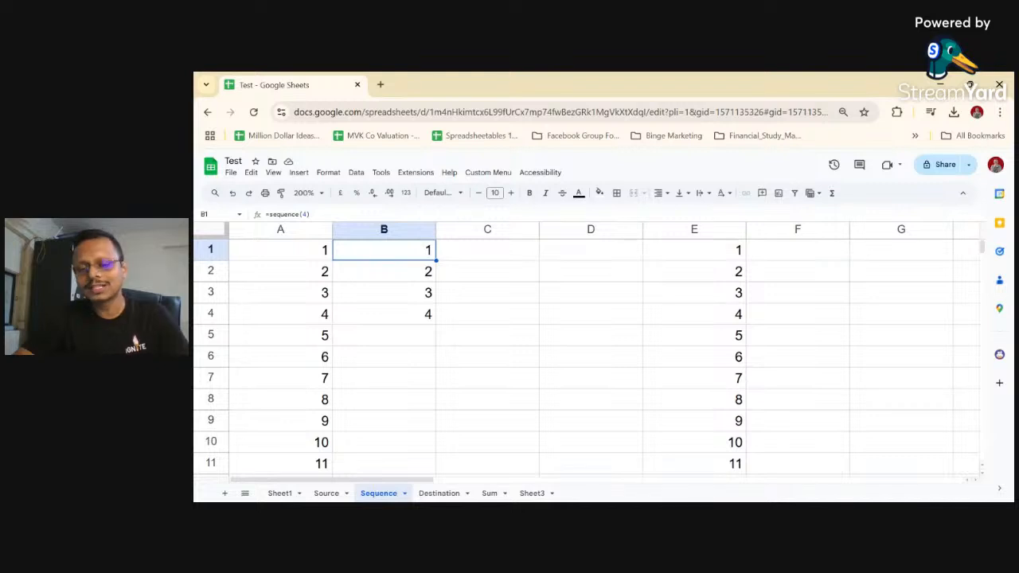
pyautogui.press('Right')
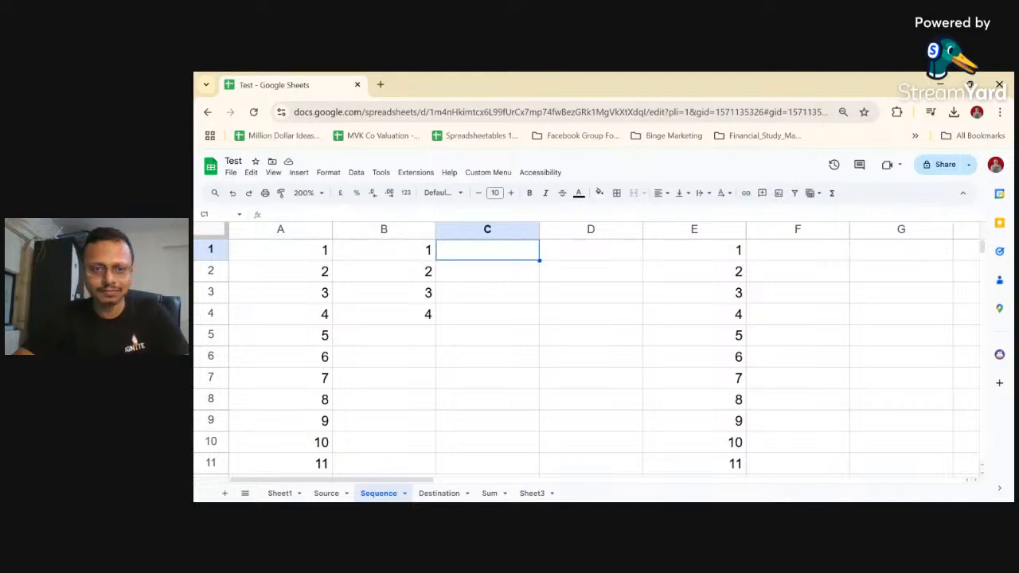
pyautogui.press('Left')
pyautogui.hotkey('ctrl', 'z')
pyautogui.hotkey('ctrl', 'z')
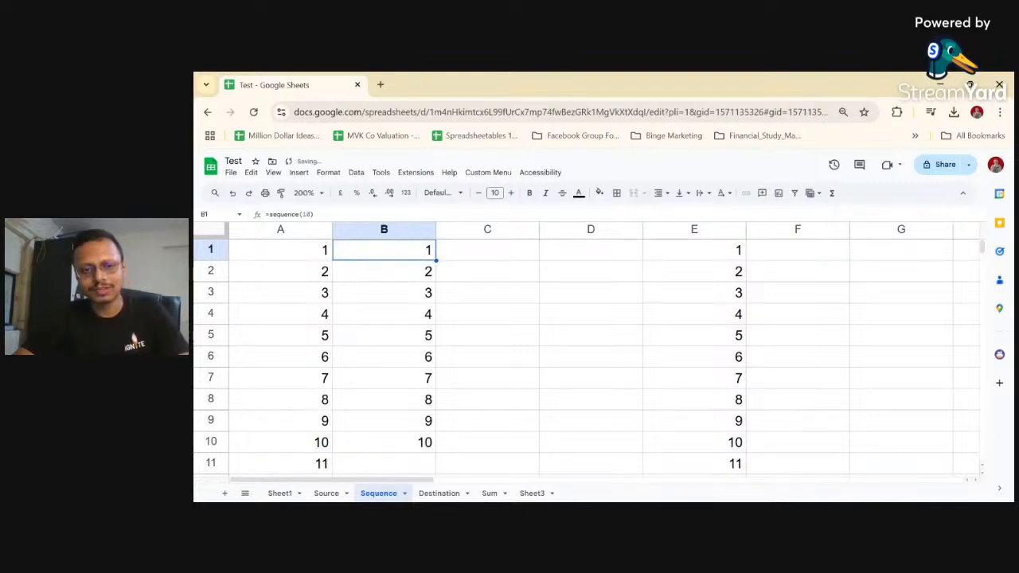
# Undo the earlier edits in B1 until the formula is =sequence(10,3,1,1) again.
pyautogui.press('F2')
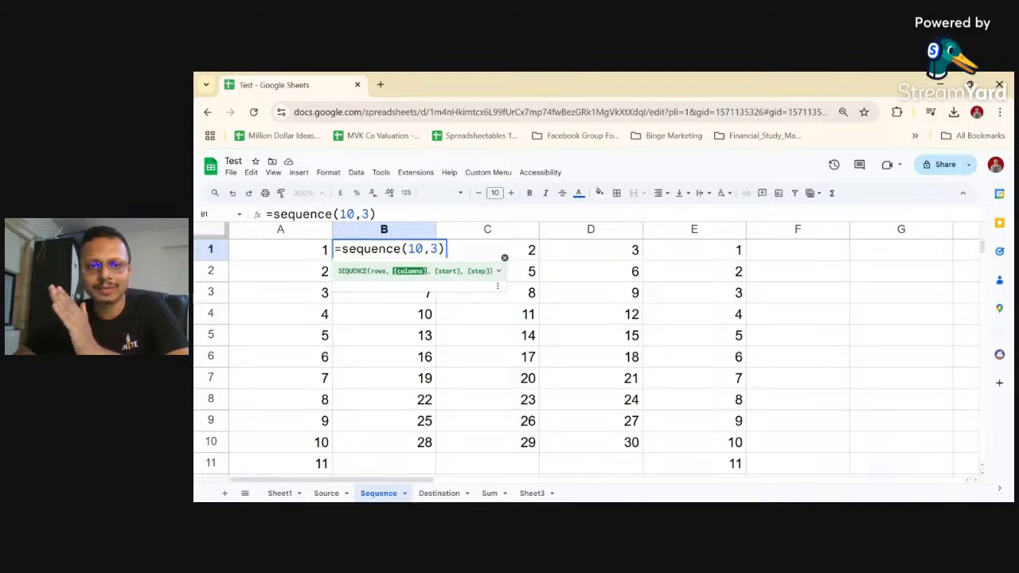
pyautogui.press('Left')
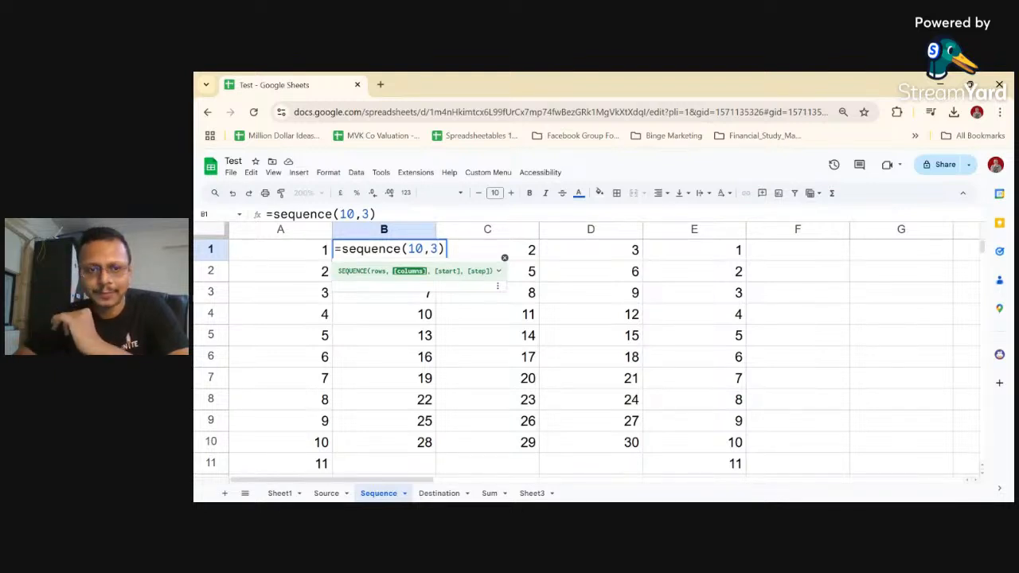
pyautogui.press('Return')
pyautogui.press('Up')
pyautogui.press('Delete')
pyautogui.hotkey('ctrl', 'z')
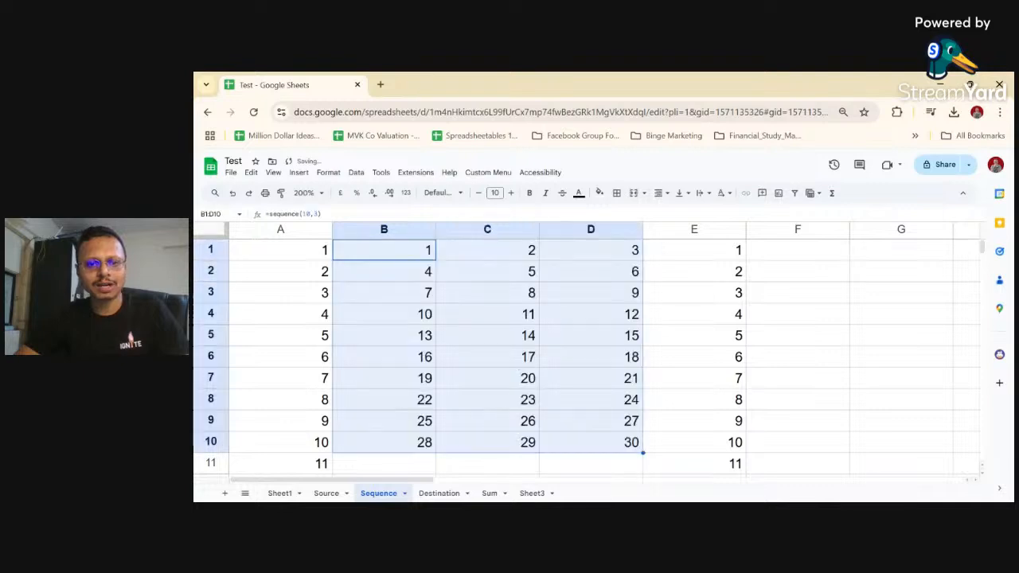
pyautogui.press('Down')
pyautogui.press('Up')
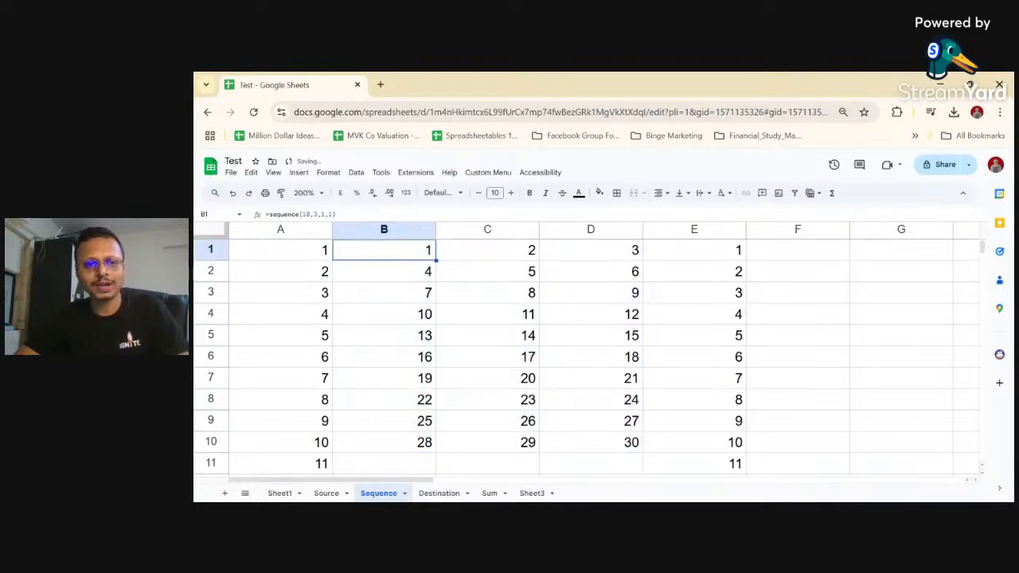
# Set the start value in the B1 formula to 5 so it reads =sequence(10,3,5,1).
pyautogui.press('F2')
pyautogui.press('Left')
pyautogui.press('Left')
pyautogui.press('Left')
pyautogui.press('Left')
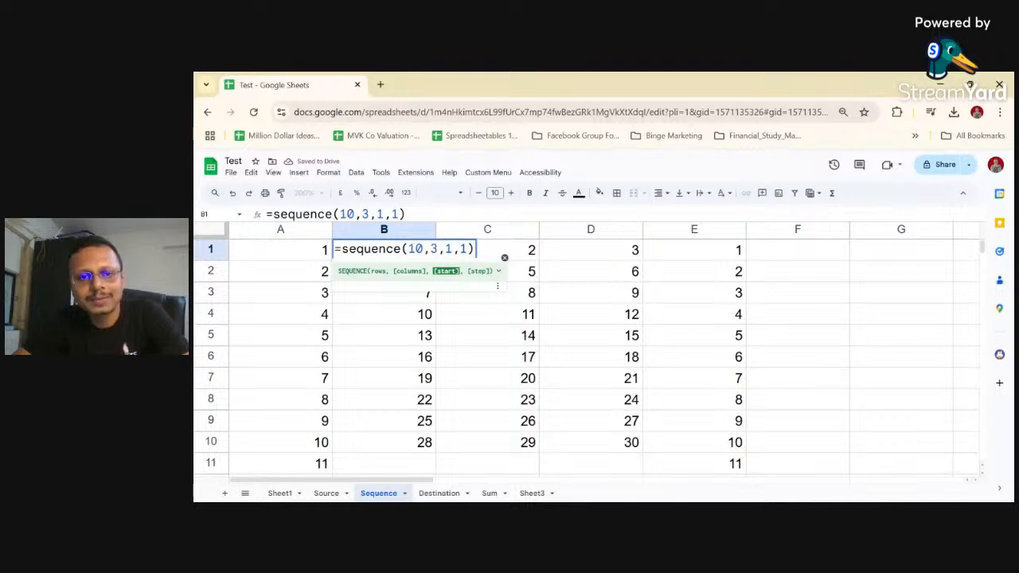
pyautogui.press('Delete')
pyautogui.write('5')
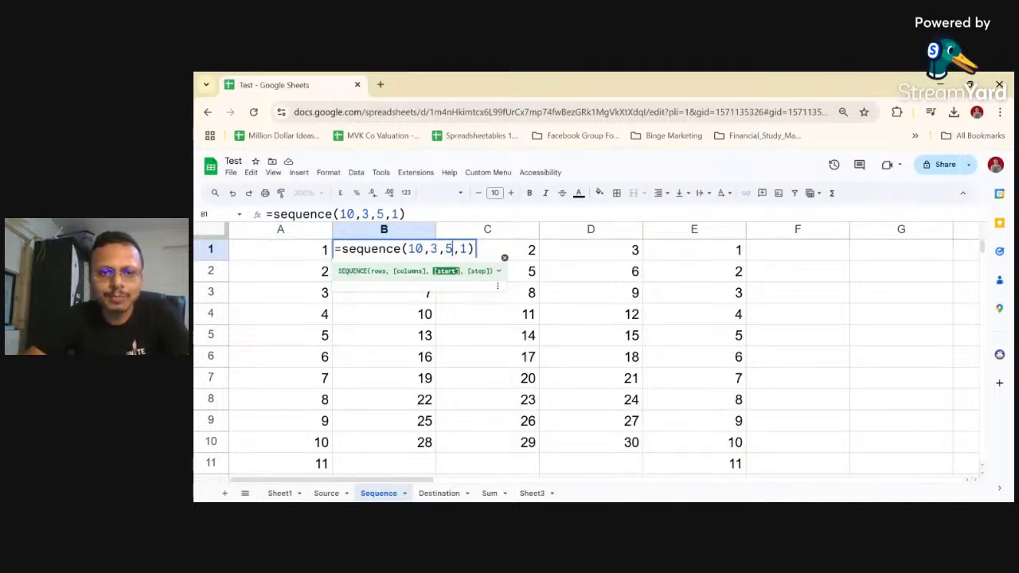
pyautogui.press('Return')
pyautogui.press('Up')
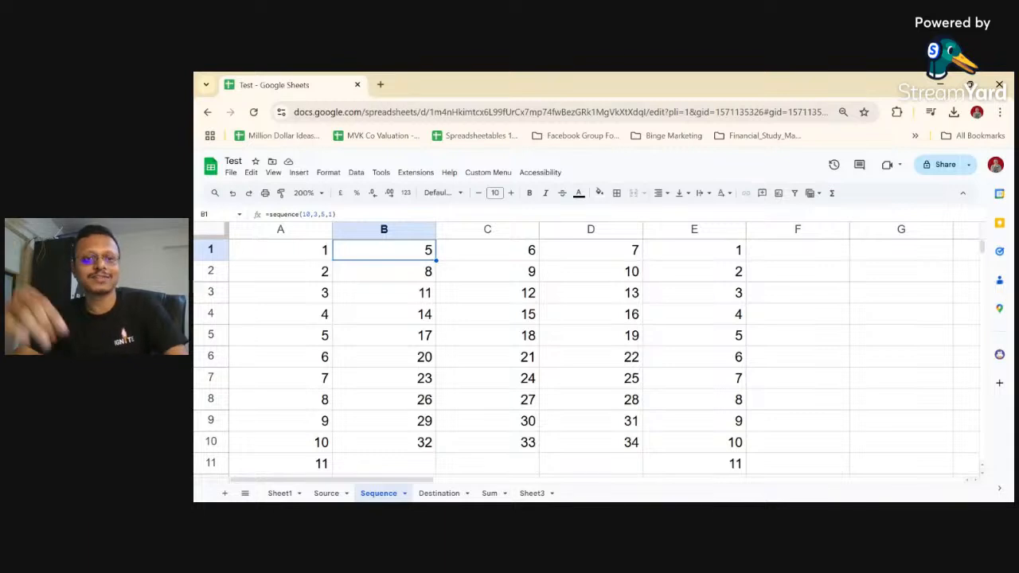
# Set the step argument in the B1 formula to 5 so it reads =sequence(10,3,5,5).
pyautogui.press('F2')
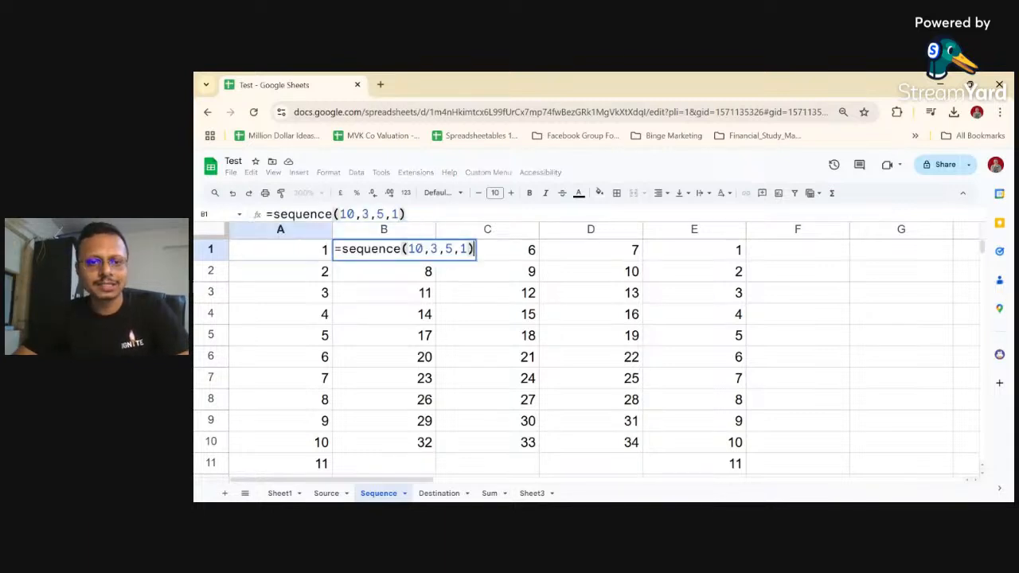
pyautogui.press('Escape')
pyautogui.press('F2')
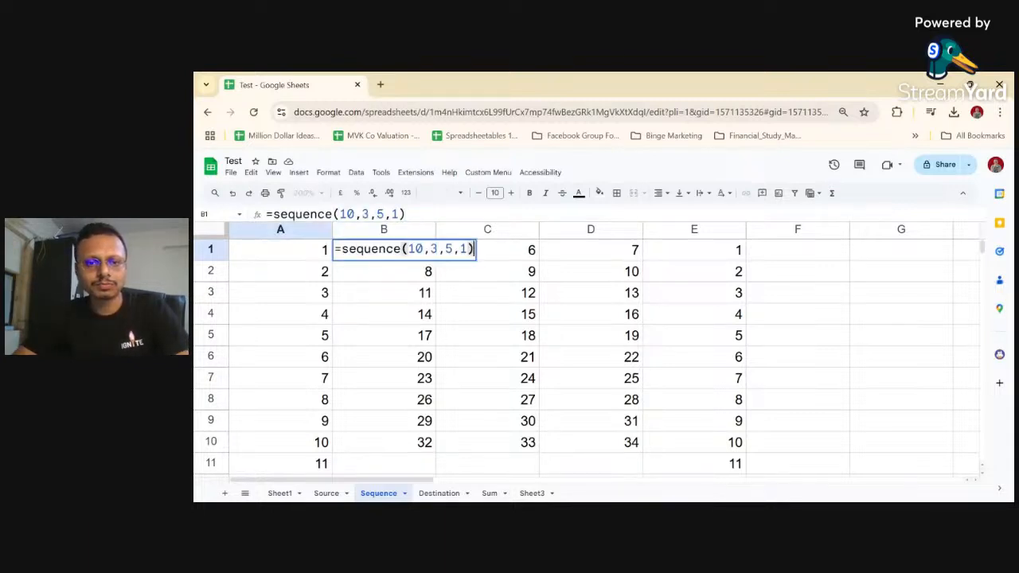
pyautogui.press('Left')
pyautogui.press('BackSpace')
pyautogui.write('5')
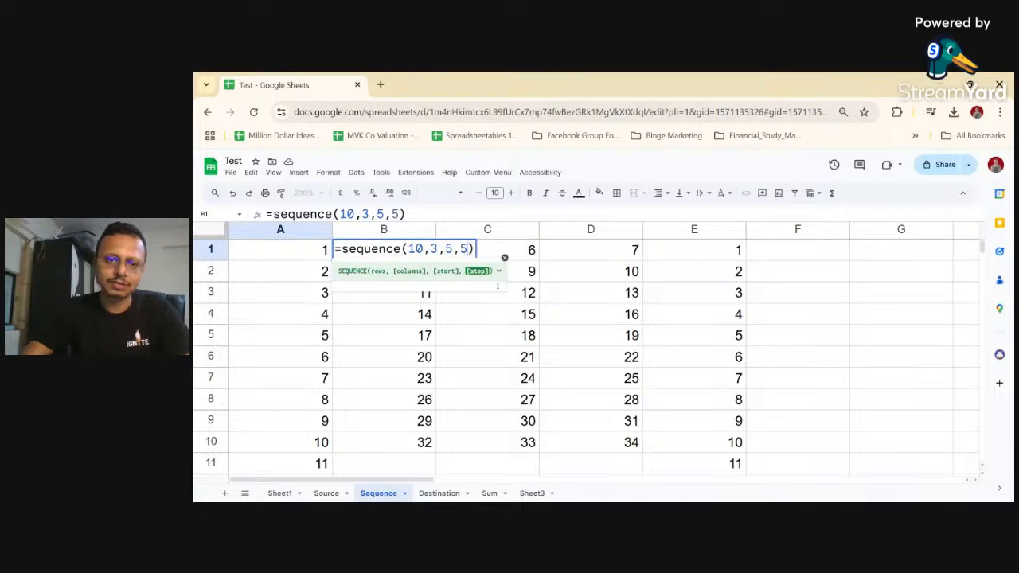
pyautogui.press('Return')
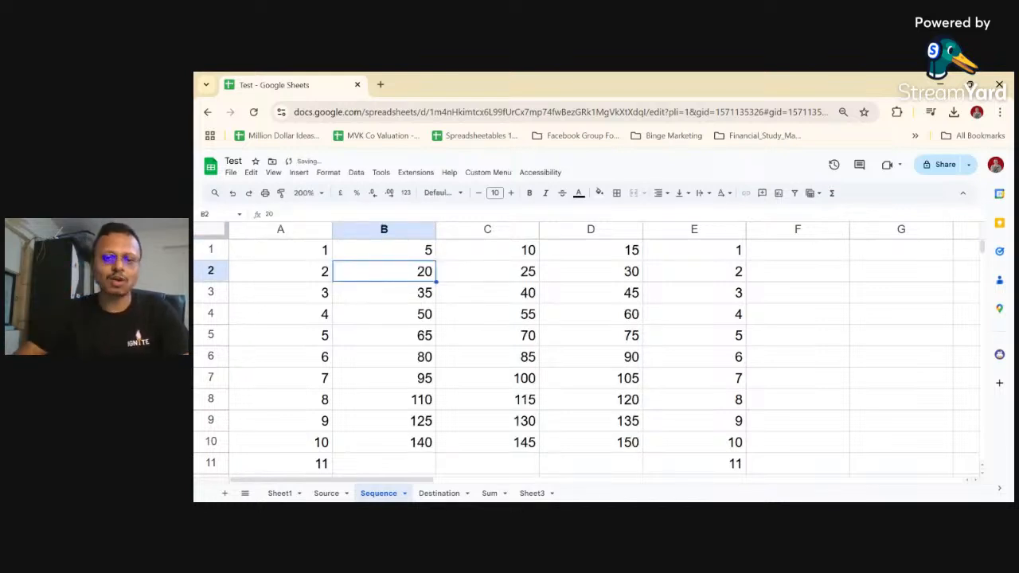
# Examine how the numbers in B1:D10 increase across the columns and down the rows.
pyautogui.click(417, 252)
pyautogui.moveTo(417, 252); pyautogui.dragTo(602, 443)
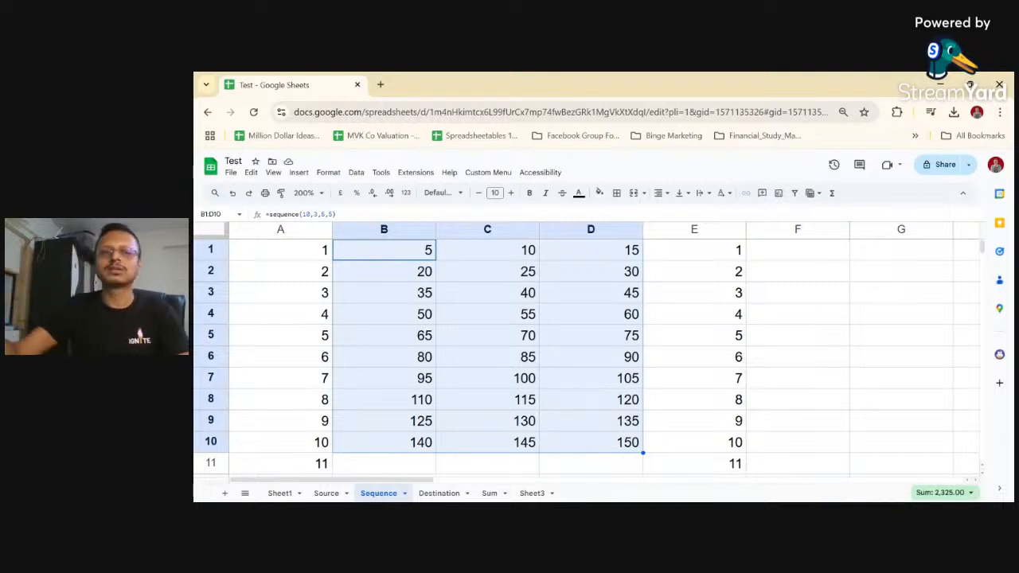
pyautogui.press('Down')
pyautogui.press('Up')
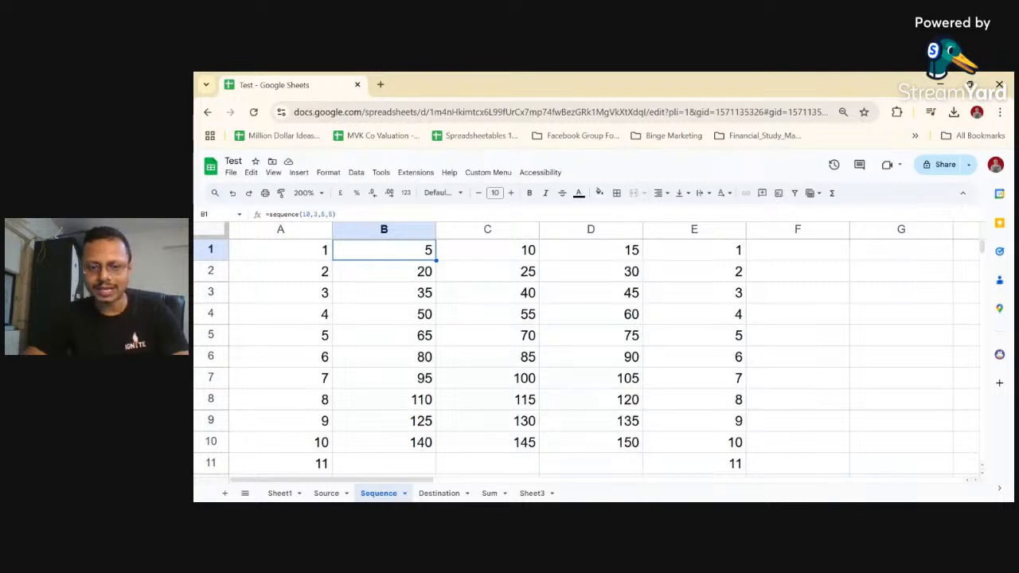
pyautogui.press('Right')
pyautogui.press('Right')
pyautogui.press('Right')
pyautogui.press('Left')
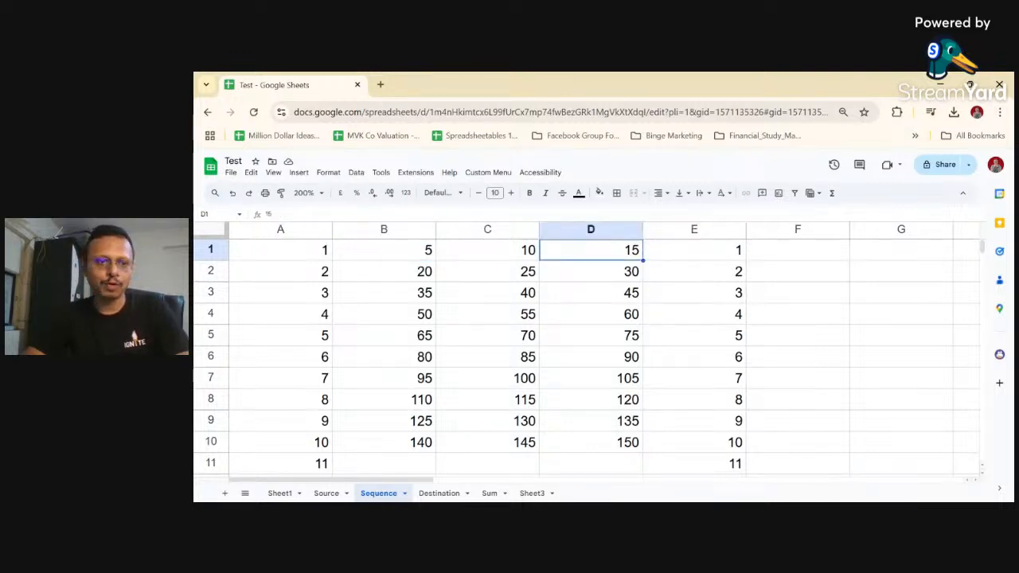
# Clear the SEQUENCE formula and its output from the range B1:D10.
pyautogui.press('Left')
pyautogui.press('Left')
pyautogui.hotkey('shift', 'Right')
pyautogui.hotkey('shift', 'Right')
pyautogui.hotkey('shift', 'Right')
pyautogui.hotkey('shift', 'Left')
pyautogui.hotkey('ctrl', 'shift', 'Down')
pyautogui.press('Delete')
pyautogui.press('Down')
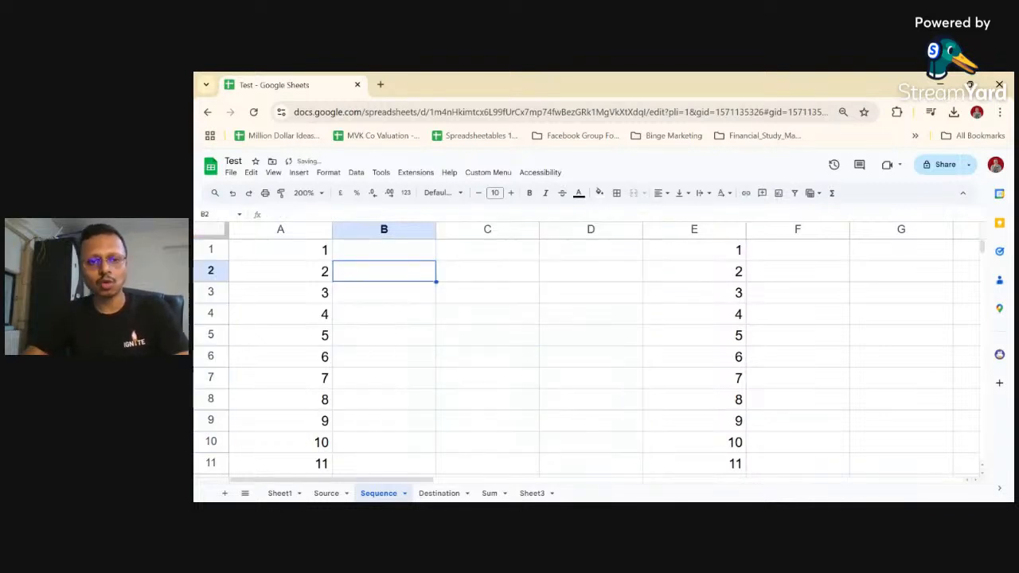
pyautogui.press('Up')
pyautogui.write('=ro')
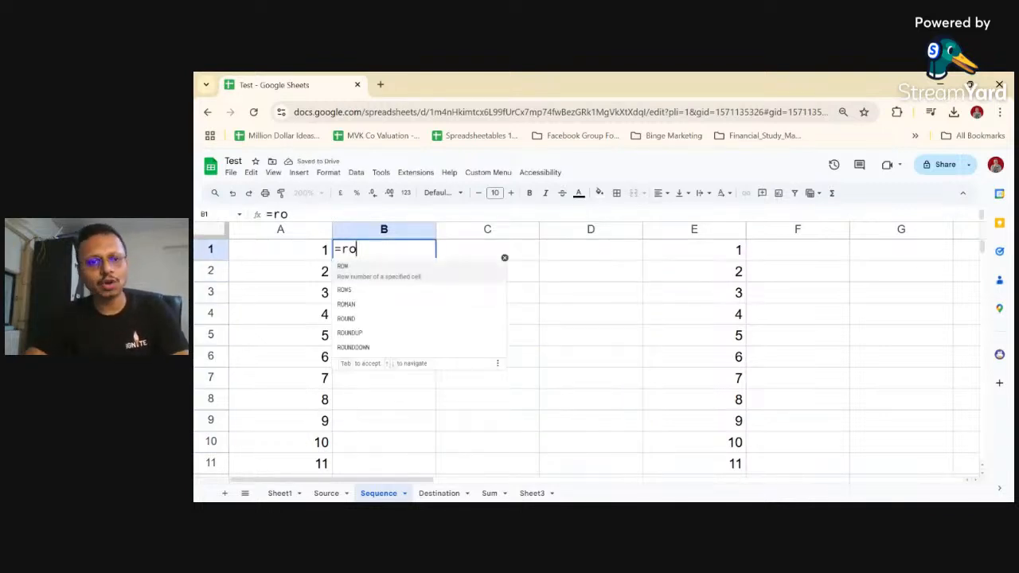
pyautogui.write('w(')
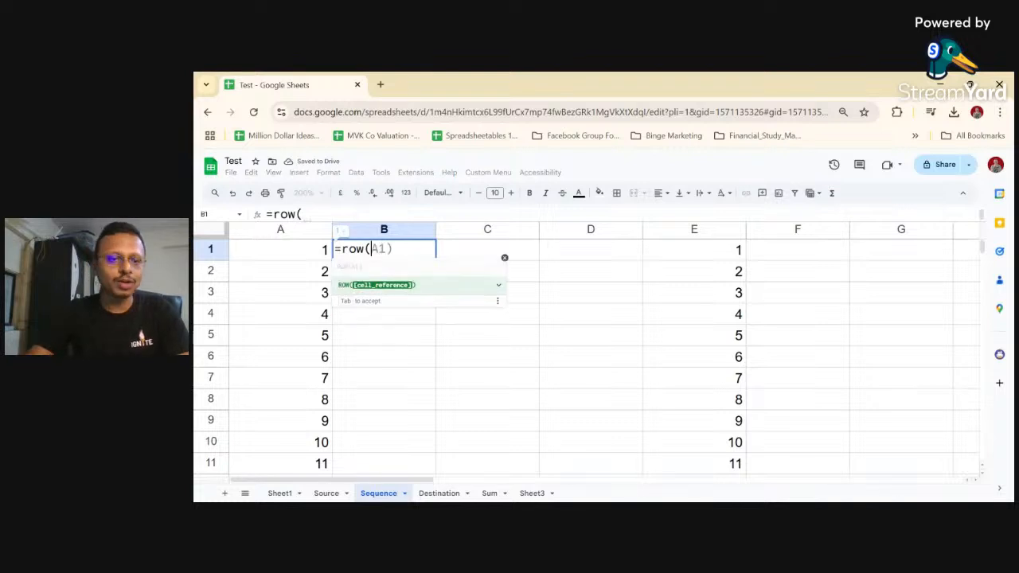
pyautogui.press('Tab')
pyautogui.press('Return')
pyautogui.press('Up')
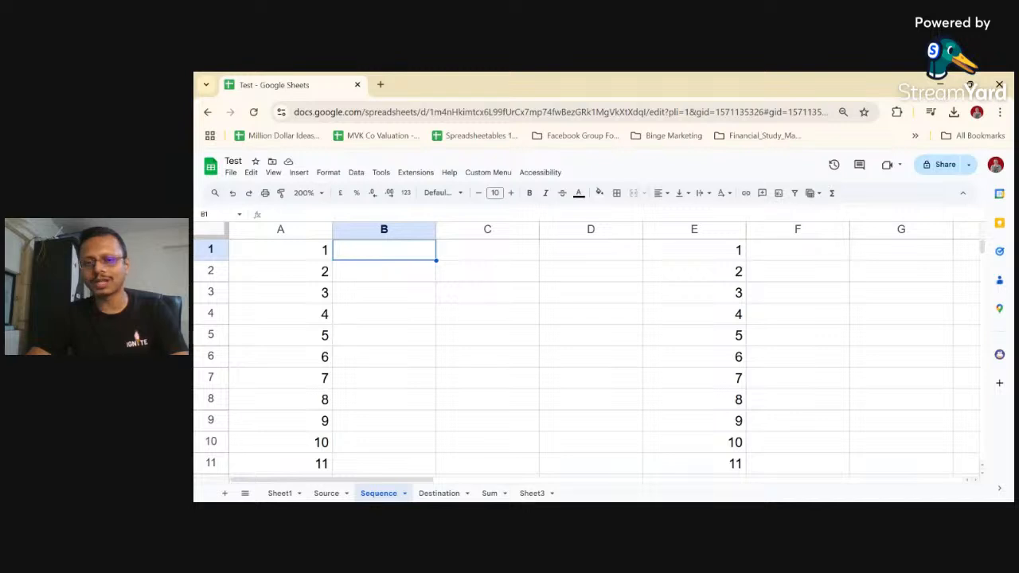
# Enter the suggested formula =ROW(A1) in cell B1 and clear the cell again.
pyautogui.write('=row')
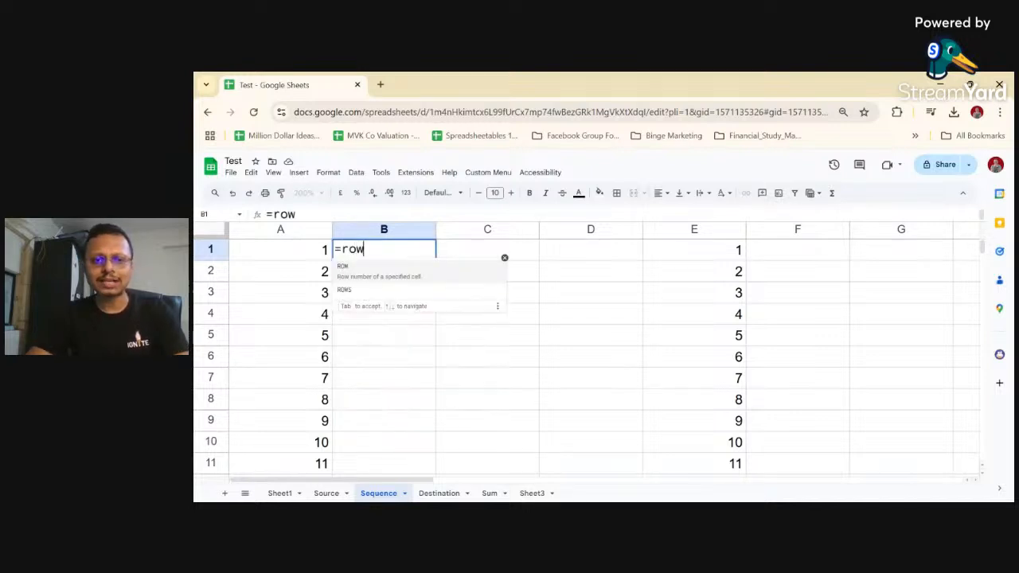
pyautogui.write('(')
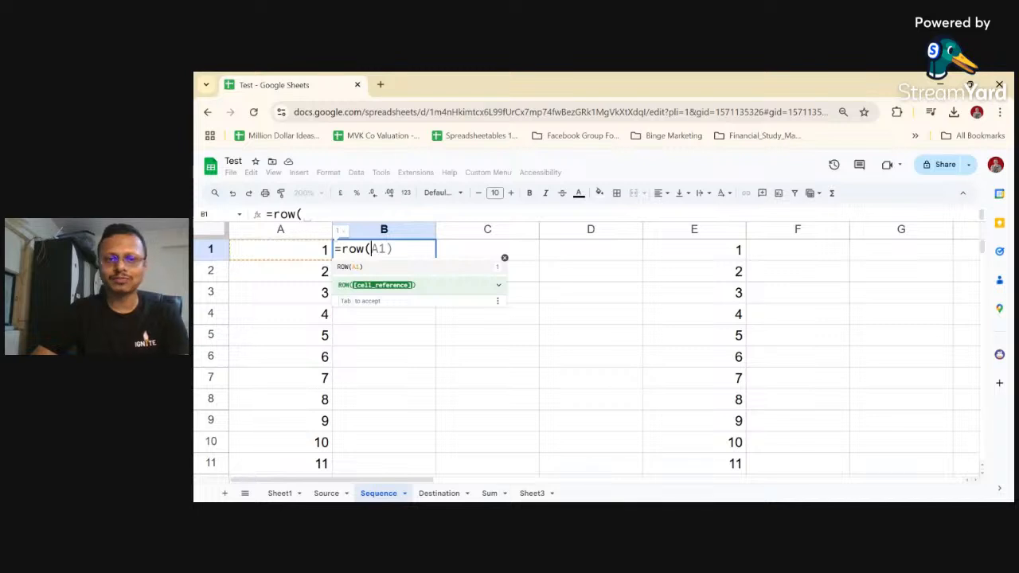
pyautogui.press('Tab')
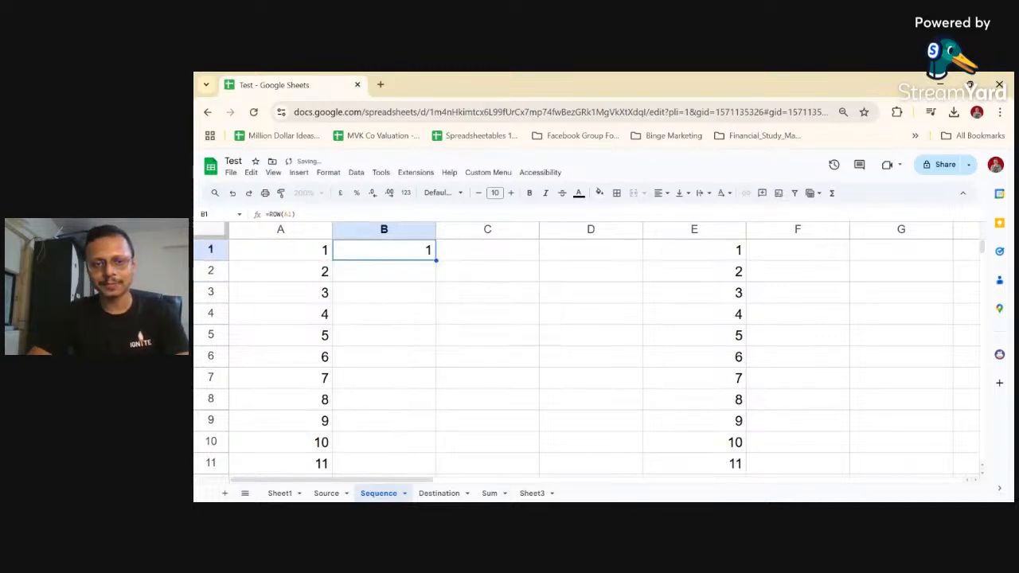
pyautogui.press('Down')
pyautogui.press('Up')
pyautogui.press('Delete')
# Enter =row(A1) in cell B1 and fill the formula down column B to row 11.
pyautogui.write('=row(A1')
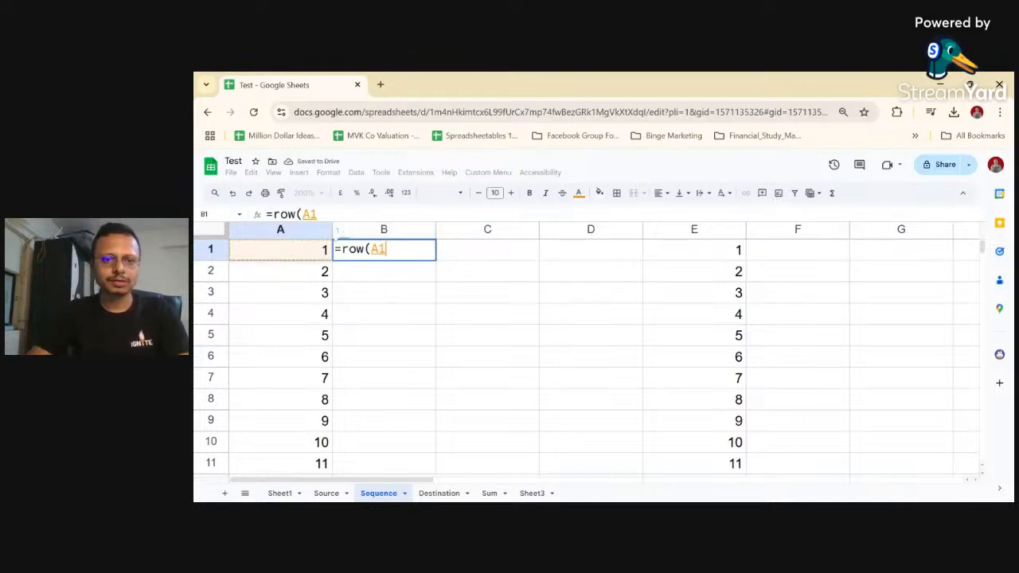
pyautogui.press('Tab')
pyautogui.press('Left')
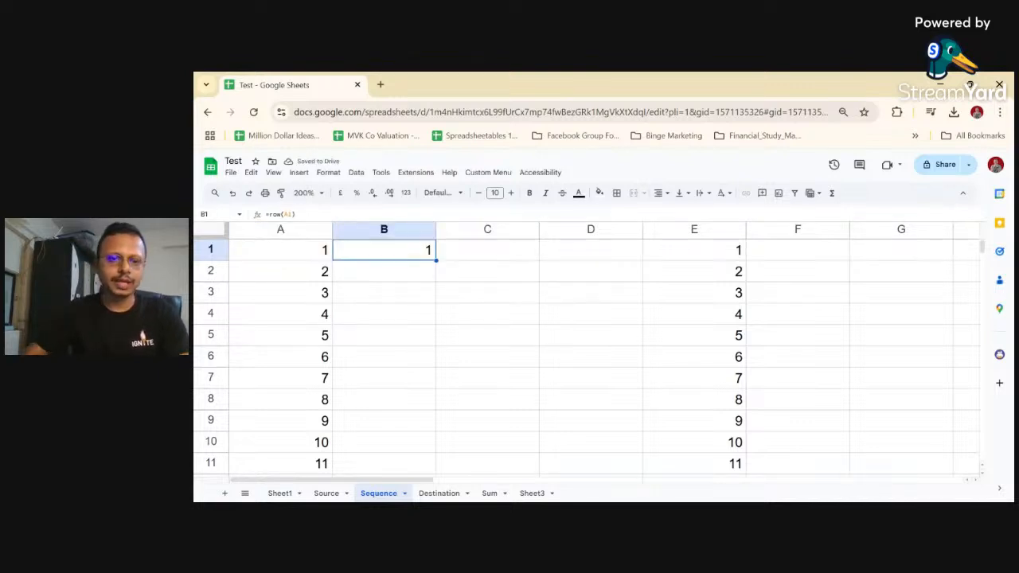
pyautogui.doubleClick(436, 260)
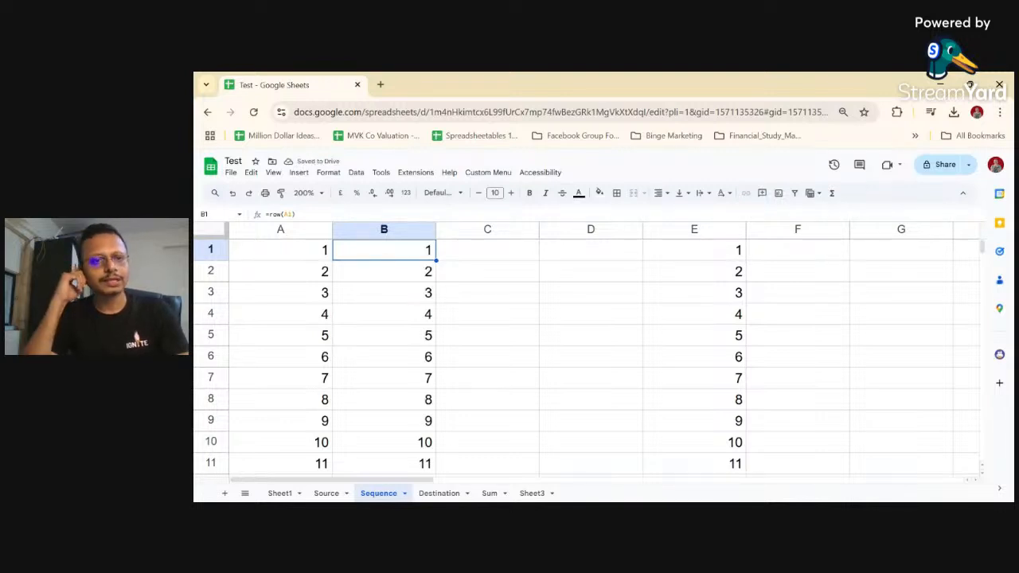
# Clear the ROW formulas in column B by deleting the contents of B1:B12.
pyautogui.hotkey('shift', 'Down')
pyautogui.hotkey('shift', 'Down')
pyautogui.hotkey('shift', 'Down')
pyautogui.hotkey('shift', 'Down')
pyautogui.hotkey('shift', 'Down')
pyautogui.hotkey('shift', 'Down')
pyautogui.hotkey('shift', 'Down')
pyautogui.hotkey('shift', 'Down')
pyautogui.hotkey('shift', 'Down')
pyautogui.hotkey('shift', 'Down')
pyautogui.hotkey('shift', 'Down')
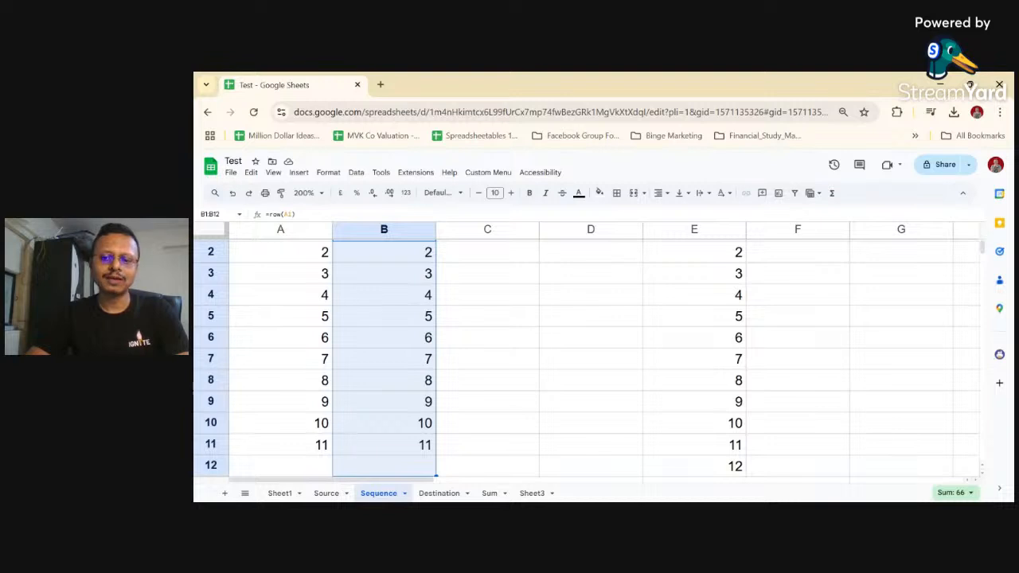
pyautogui.press('Delete')
# Delete the whole number series in column E, starting from cell E1.
pyautogui.press('Left')
pyautogui.press('Right')
pyautogui.press('Right')
pyautogui.press('Right')
pyautogui.press('Right')
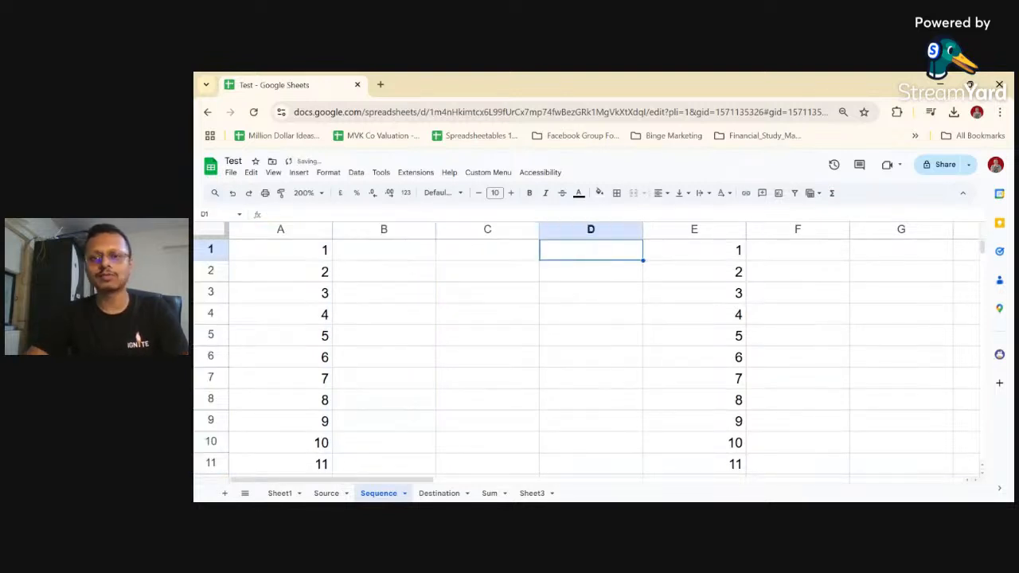
pyautogui.press('F2')
pyautogui.press('Escape')
pyautogui.hotkey('ctrl', 'shift', 'Down')
pyautogui.press('Delete')
pyautogui.hotkey('ctrl', 'Up')
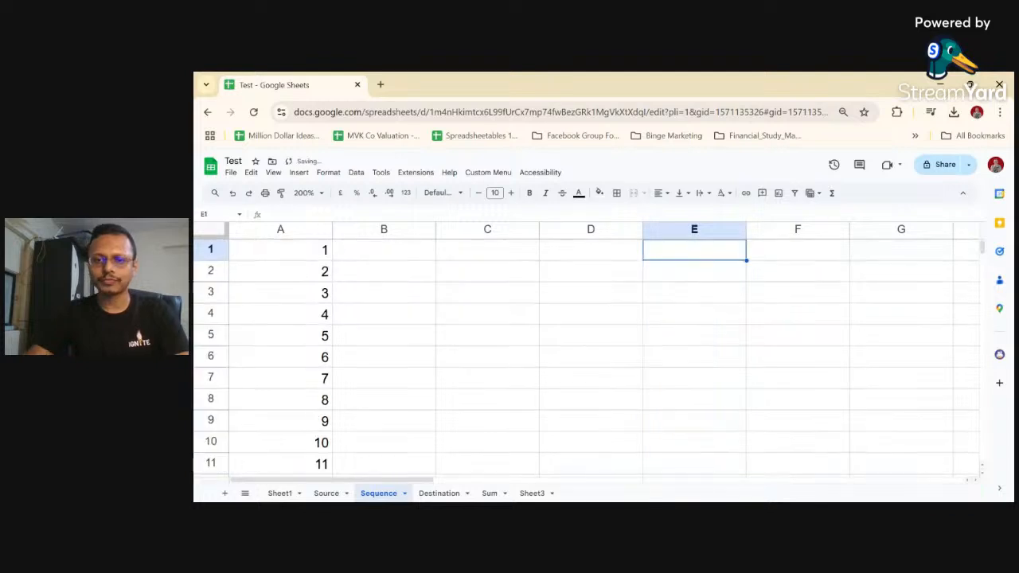
# Enter =row() in cell E1, fill it down to E9, and undo the fill.
pyautogui.write('=row()')
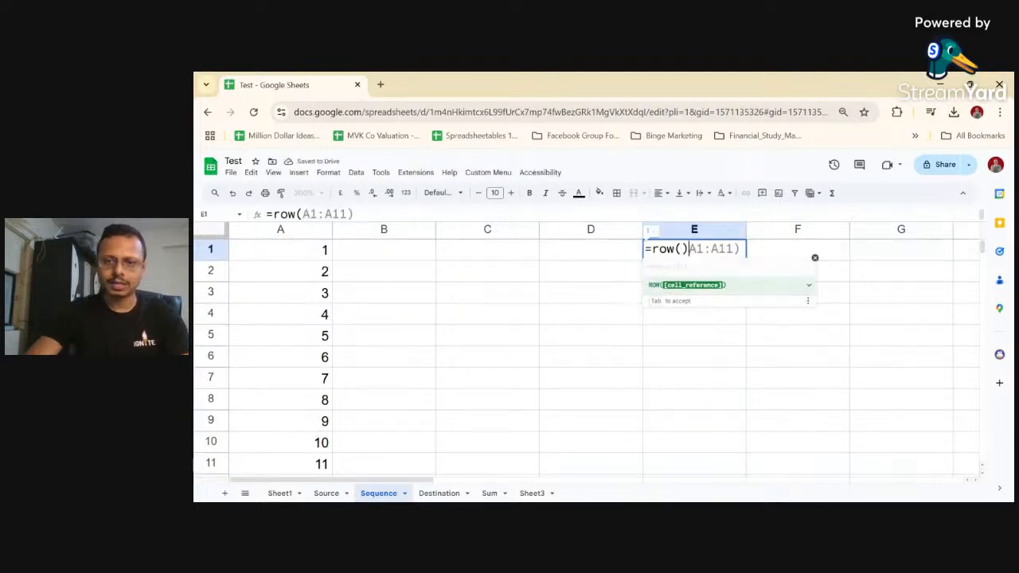
pyautogui.press('Return')
pyautogui.press('Up')
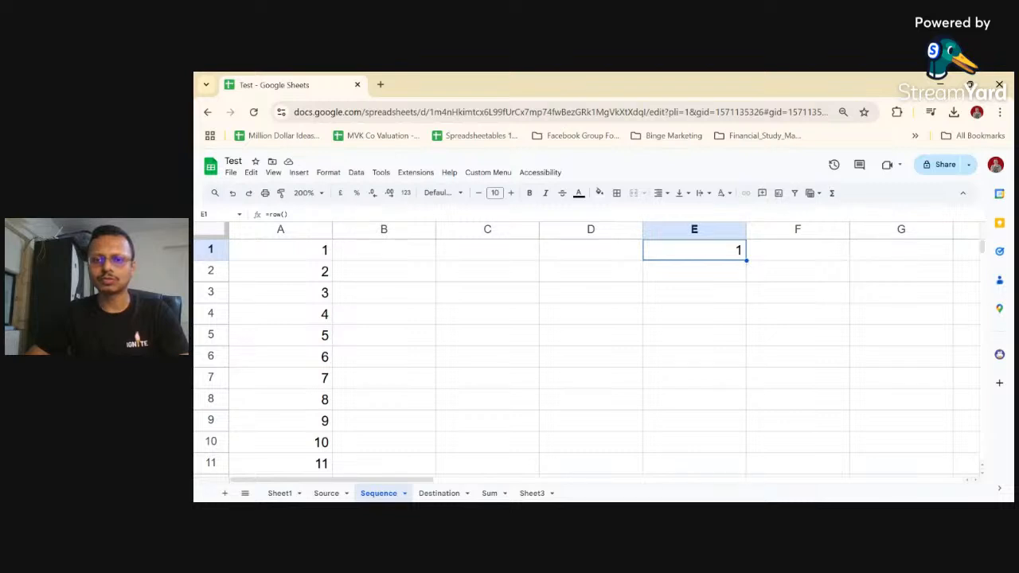
pyautogui.moveTo(745, 362); pyautogui.dragTo(760, 431)
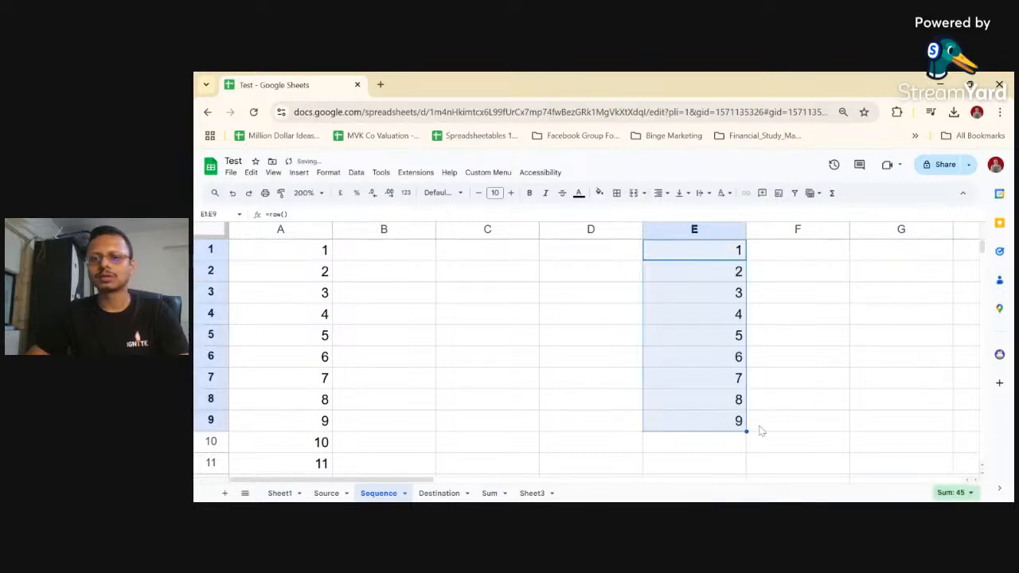
pyautogui.hotkey('ctrl', 'z')
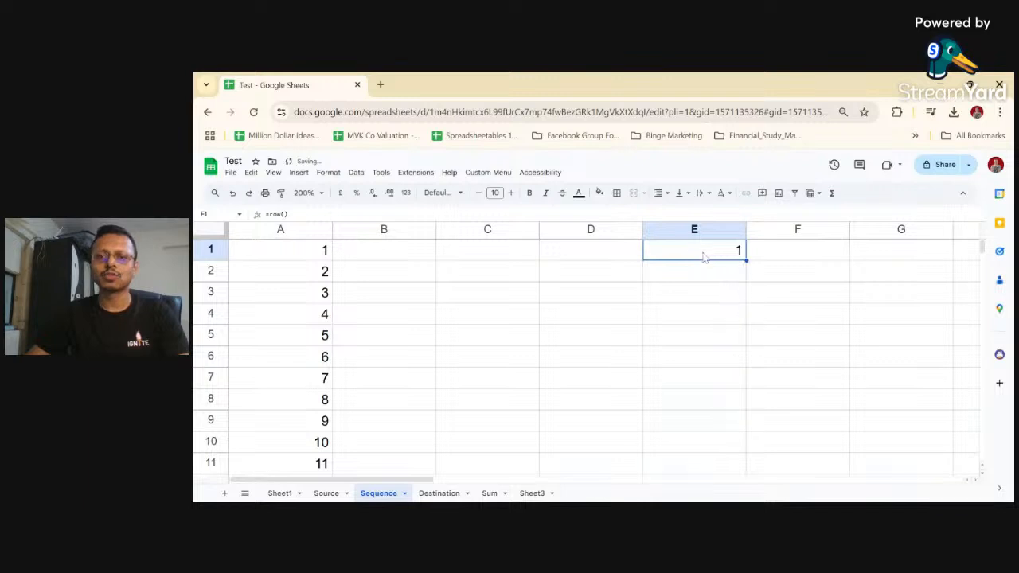
# Try the formula =row(10) in cell E1 and undo that change.
pyautogui.doubleClick(704, 254)
pyautogui.write('10')
pyautogui.press('Return')
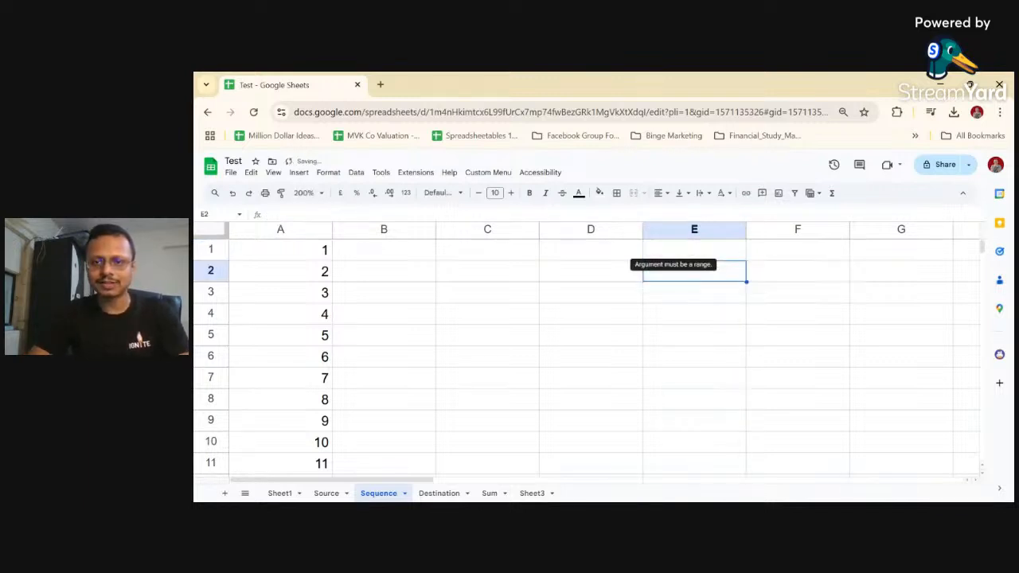
pyautogui.press('Up')
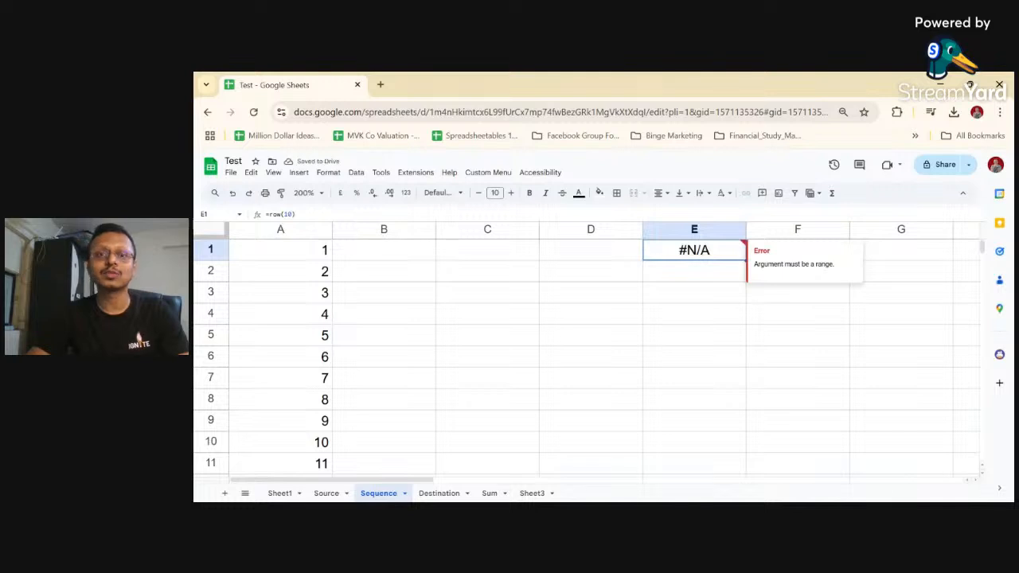
pyautogui.hotkey('ctrl', 'z')
# Replace the formula in cell E1 with =column() and clear the cell after checking it.
pyautogui.write('=cpool')
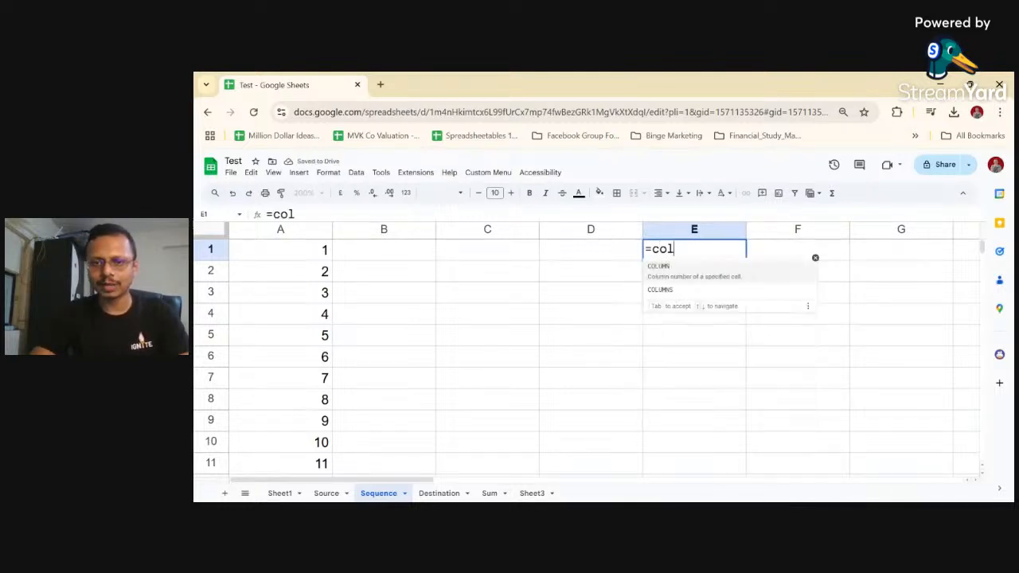
pyautogui.write('mumn()')
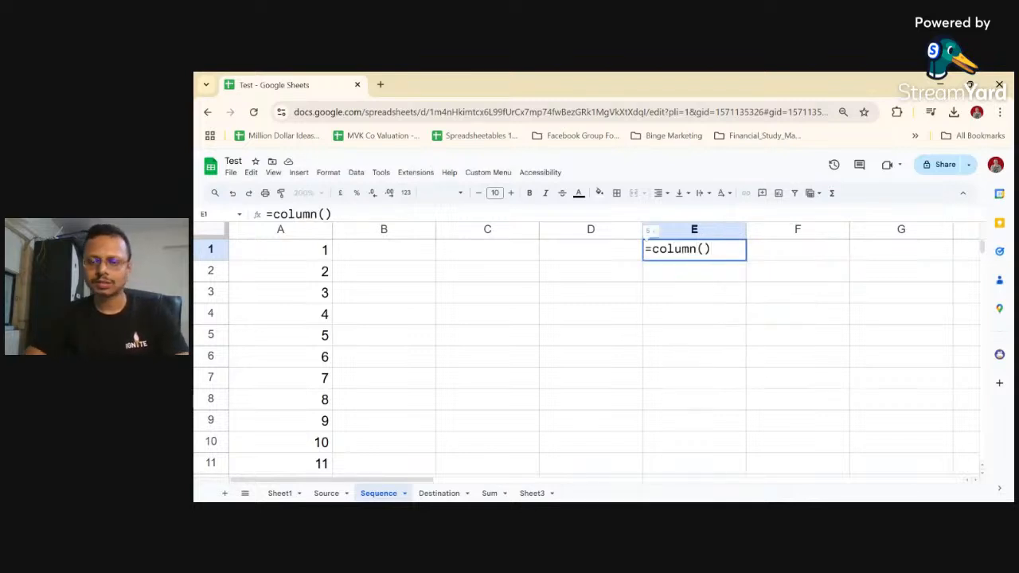
pyautogui.press('Return')
pyautogui.press('Up')
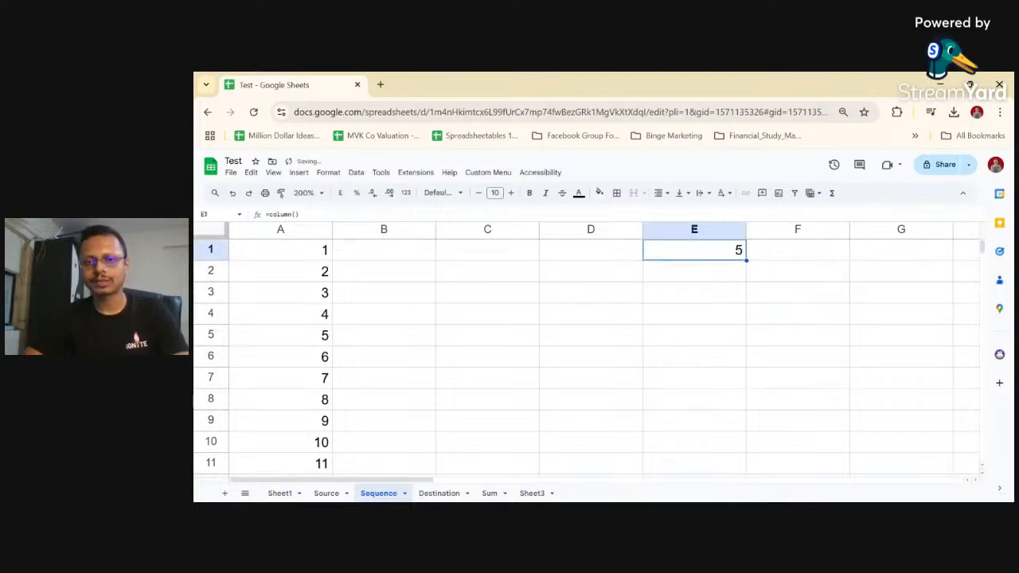
pyautogui.press('F2')
pyautogui.press('Escape')
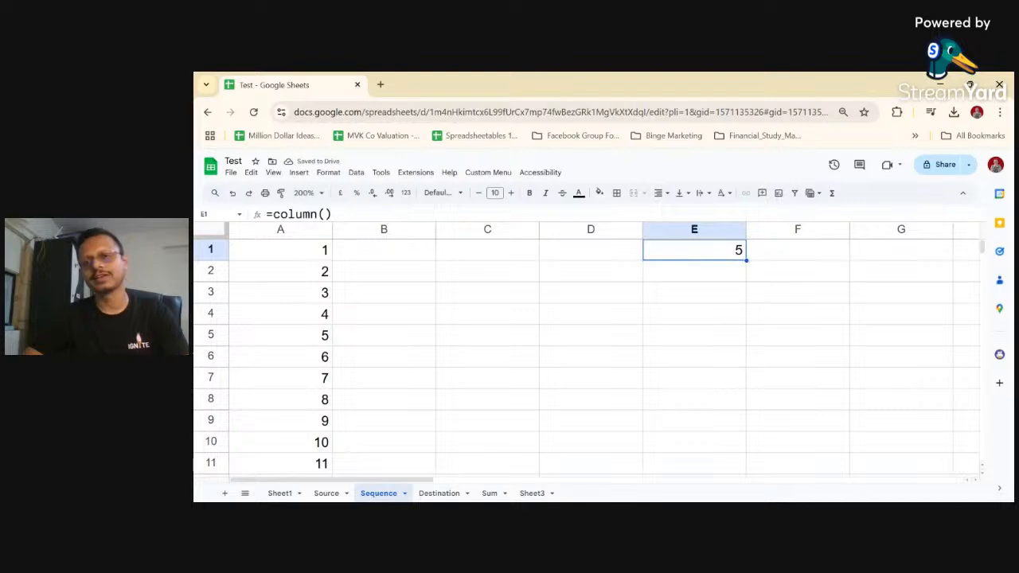
pyautogui.press('Delete')
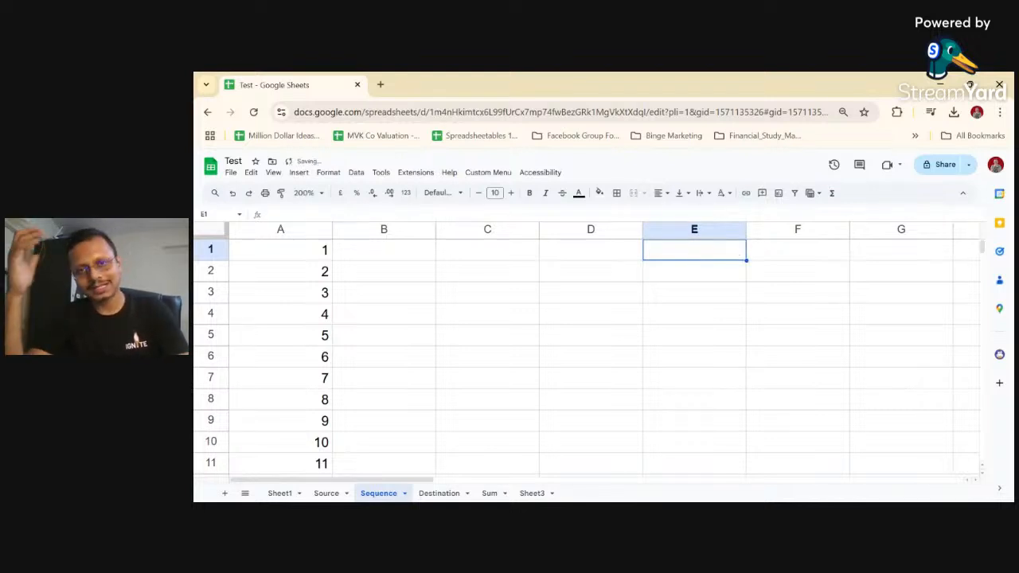